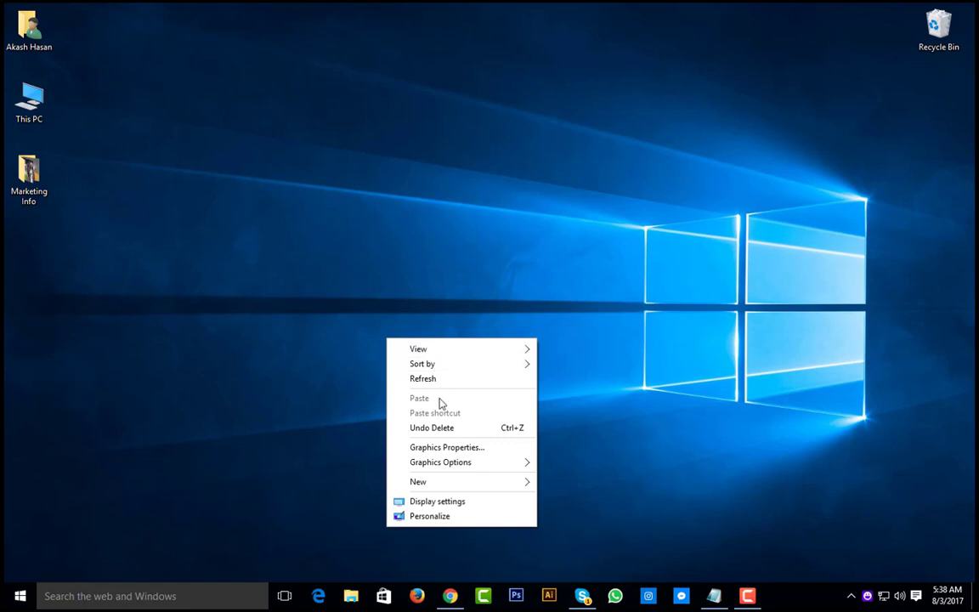
pyautogui.click(443, 379)
pyautogui.rightClick(282, 48)
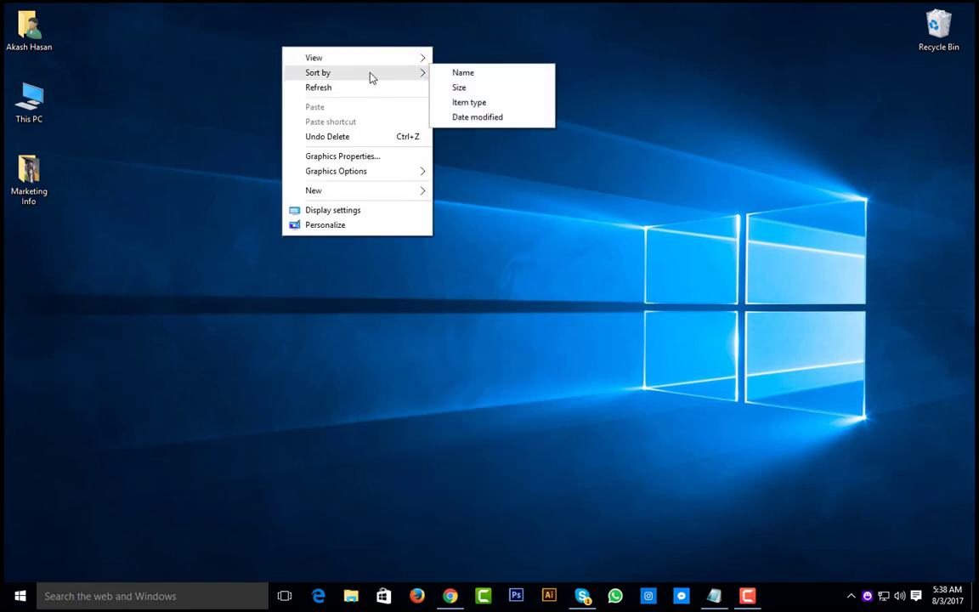
pyautogui.click(365, 87)
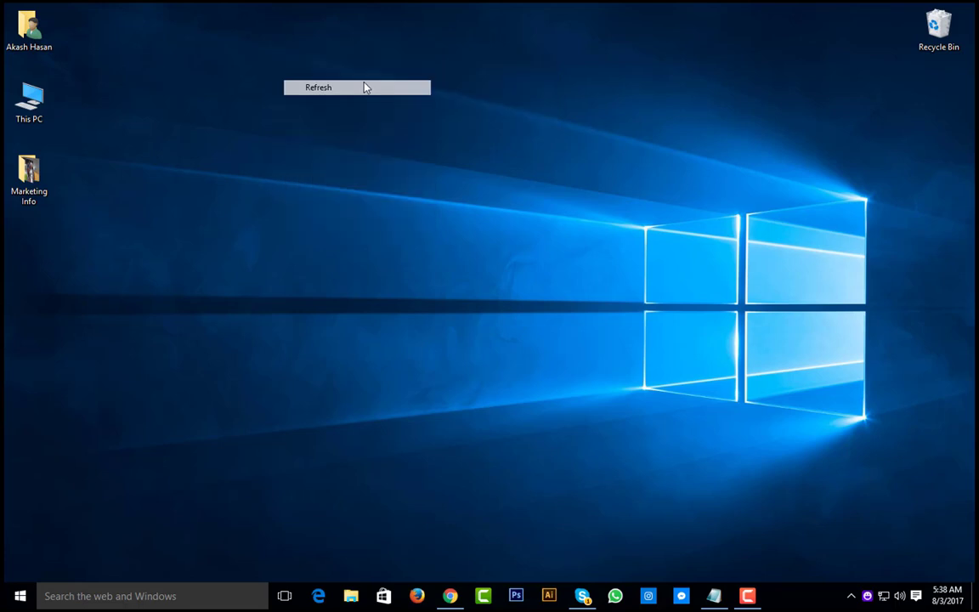
pyautogui.rightClick(391, 144)
pyautogui.click(432, 187)
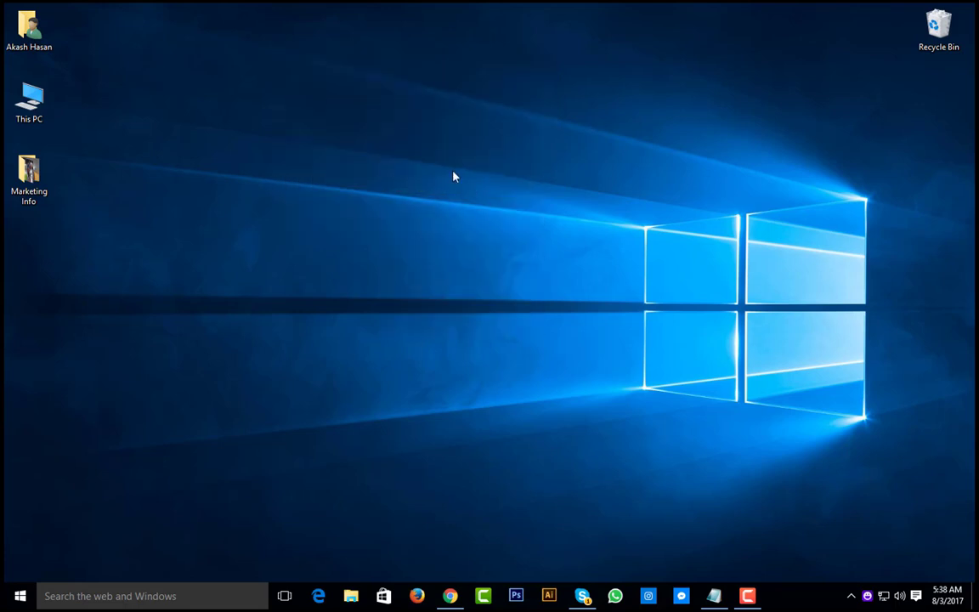
pyautogui.rightClick(396, 172)
pyautogui.click(425, 207)
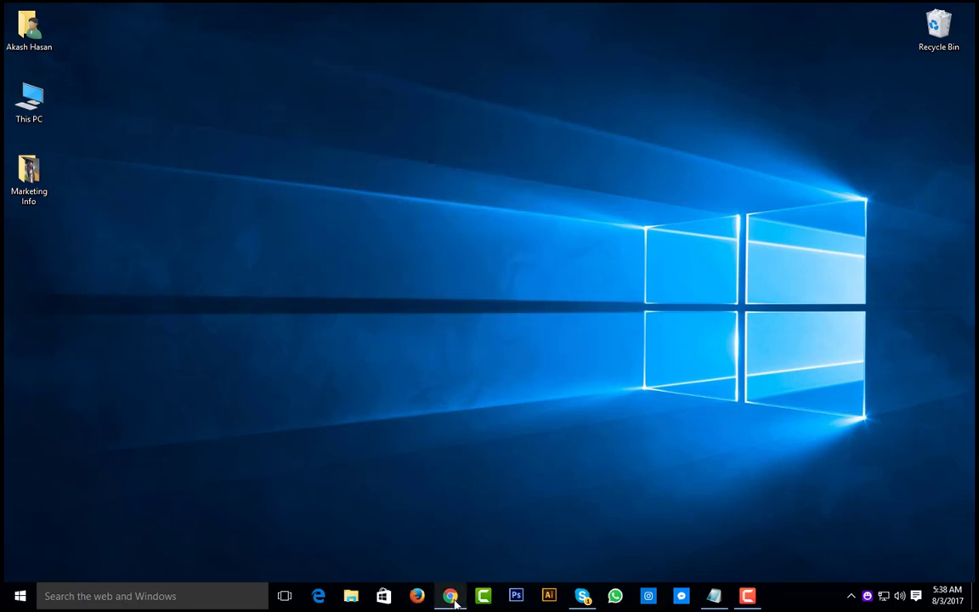
pyautogui.click(453, 527)
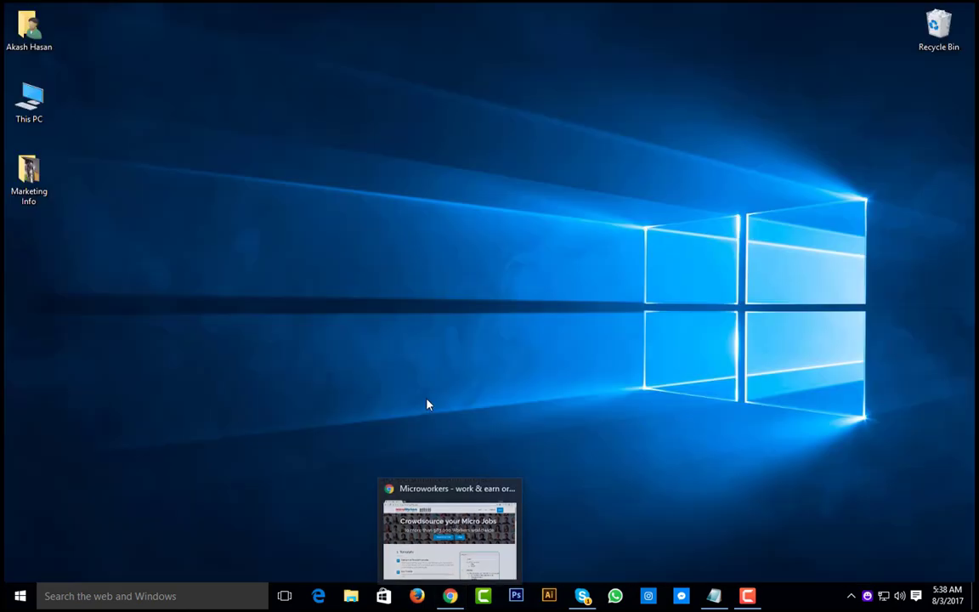
pyautogui.rightClick(426, 408)
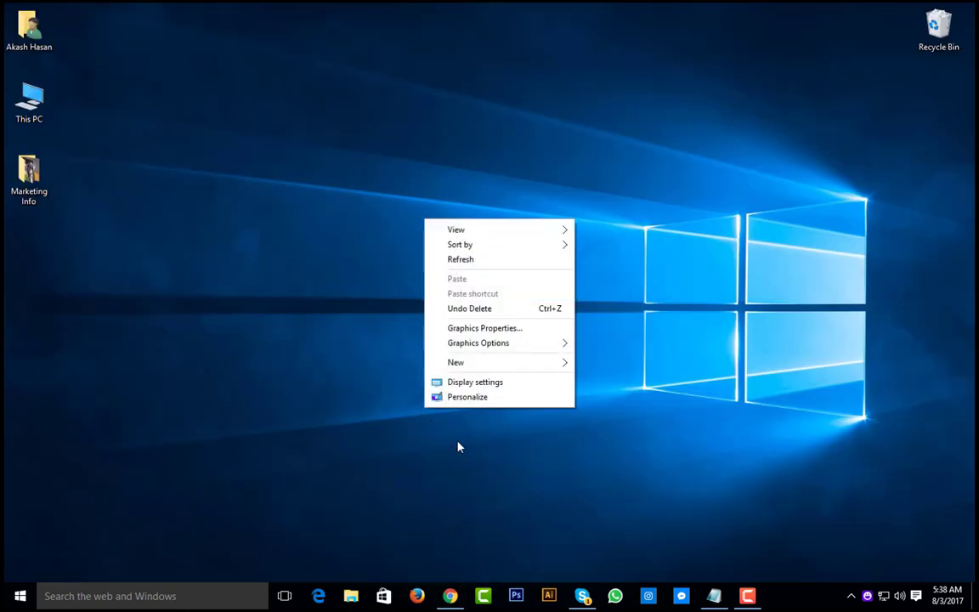
pyautogui.click(453, 260)
# Switch to Chrome, reload the Microworkers home page and open the free registration form
pyautogui.click(449, 595)
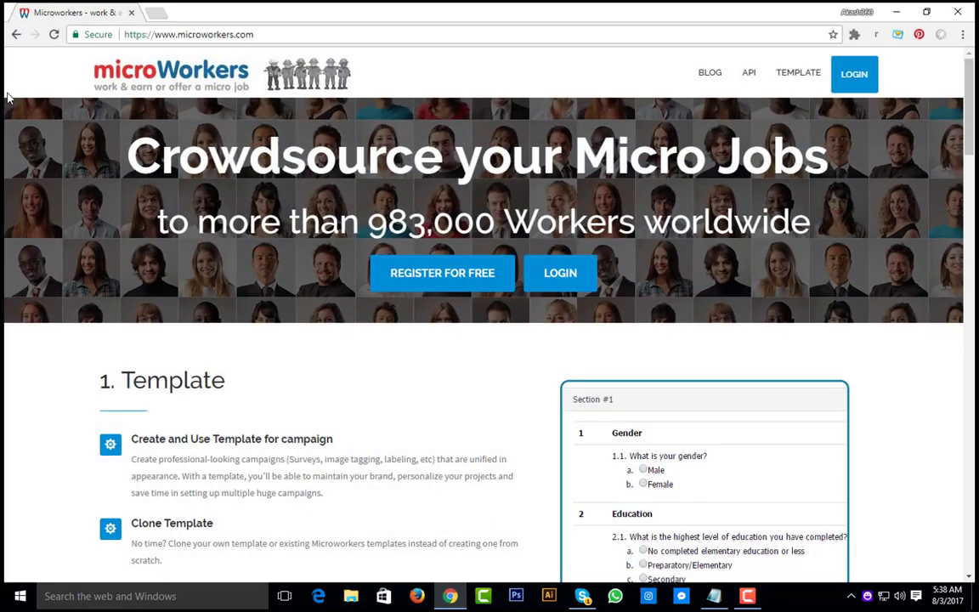
pyautogui.click(54, 34)
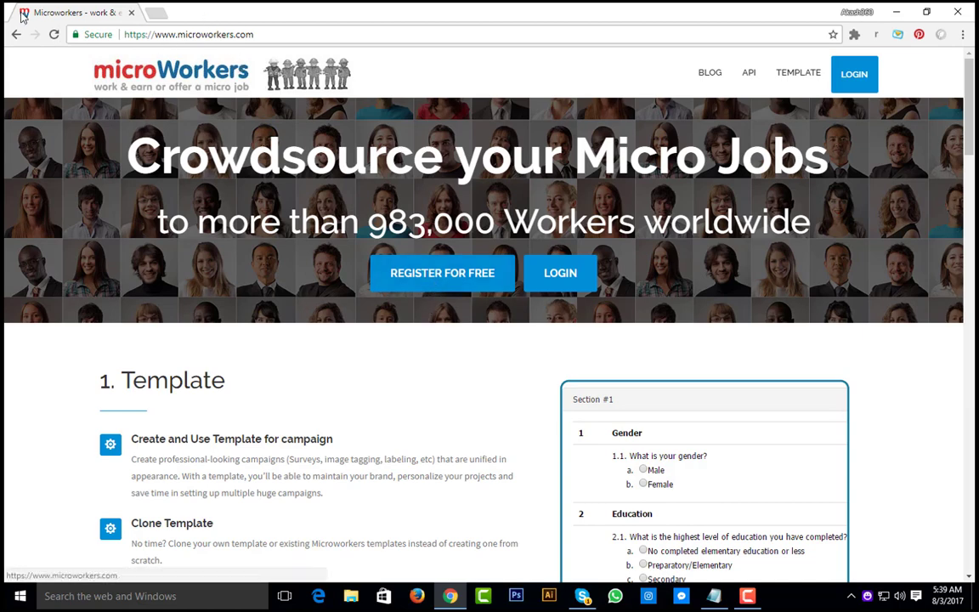
pyautogui.click(444, 277)
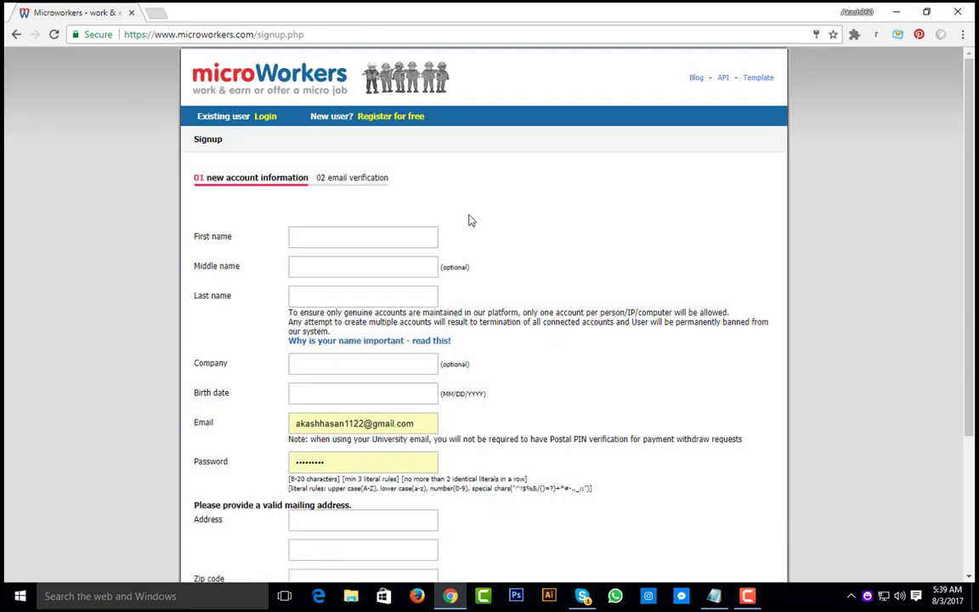
# Go through the signup form's name, company, birth date, email and password fields and their notes
pyautogui.click(393, 234)
pyautogui.click(362, 268)
pyautogui.click(310, 296)
pyautogui.click(316, 366)
pyautogui.click(309, 395)
pyautogui.scroll(-1, 553, 431)
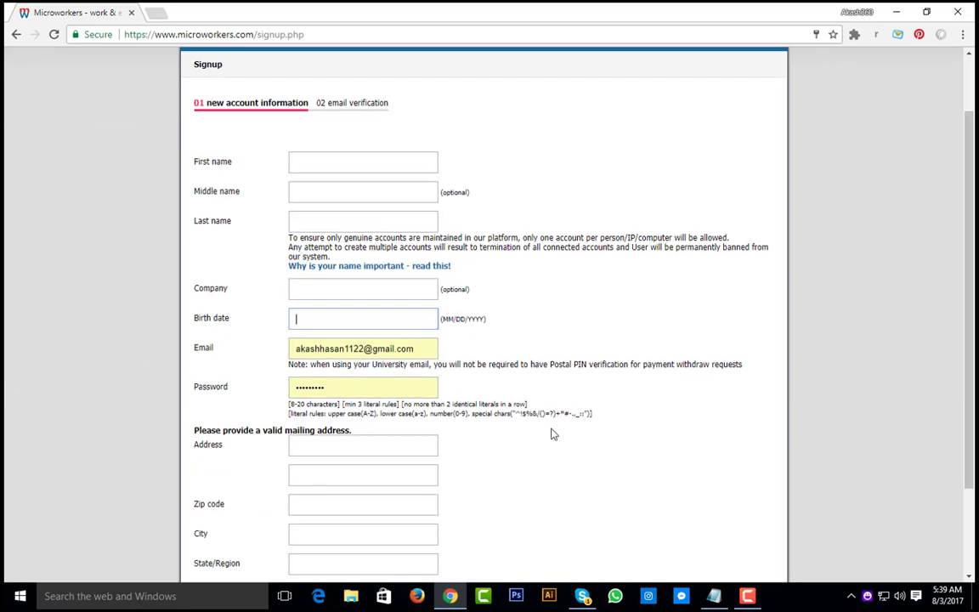
pyautogui.click(414, 349)
pyautogui.scroll(-1, 319, 408)
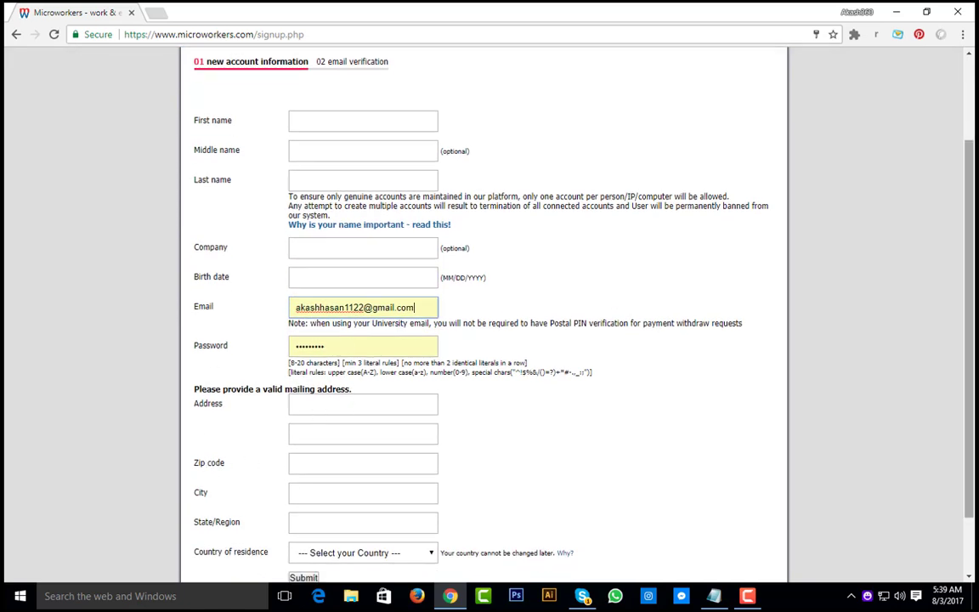
pyautogui.scroll(-1, 357, 404)
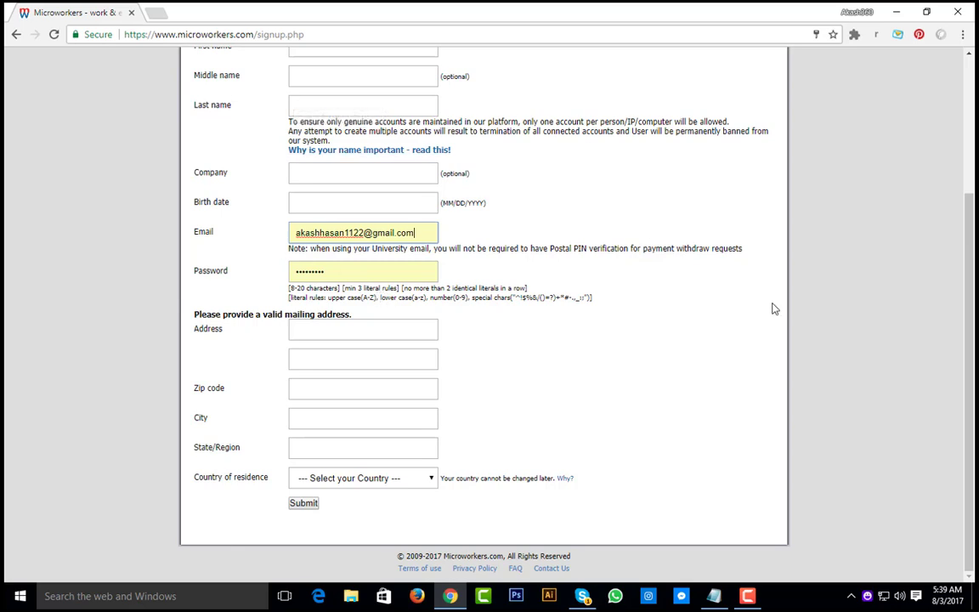
pyautogui.click(538, 308)
# Go through the mailing address, zip code, city and state fields and find Bangladesh among the countries of residence
pyautogui.click(329, 329)
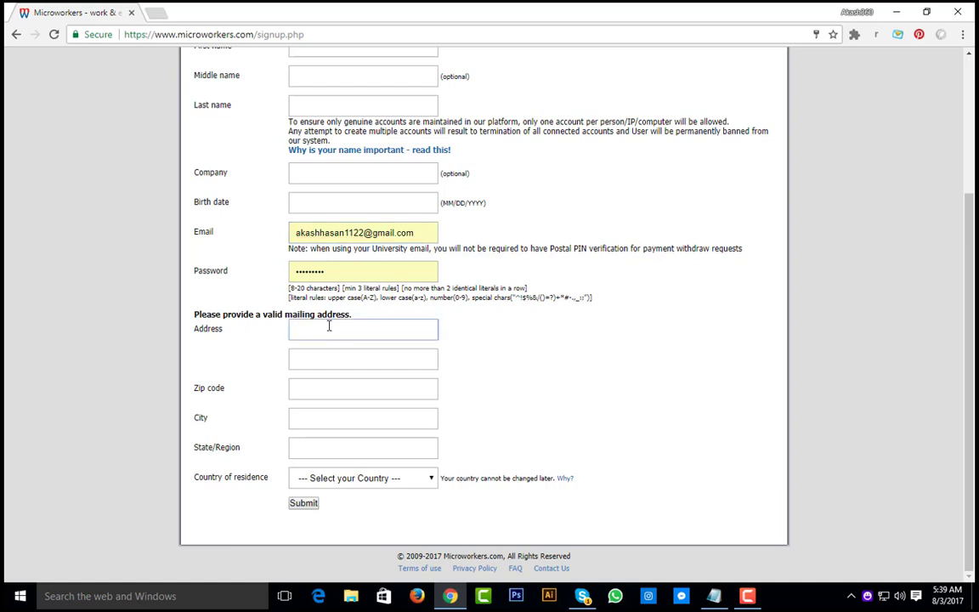
pyautogui.click(350, 391)
pyautogui.click(313, 417)
pyautogui.click(303, 447)
pyautogui.click(359, 493)
pyautogui.click(352, 483)
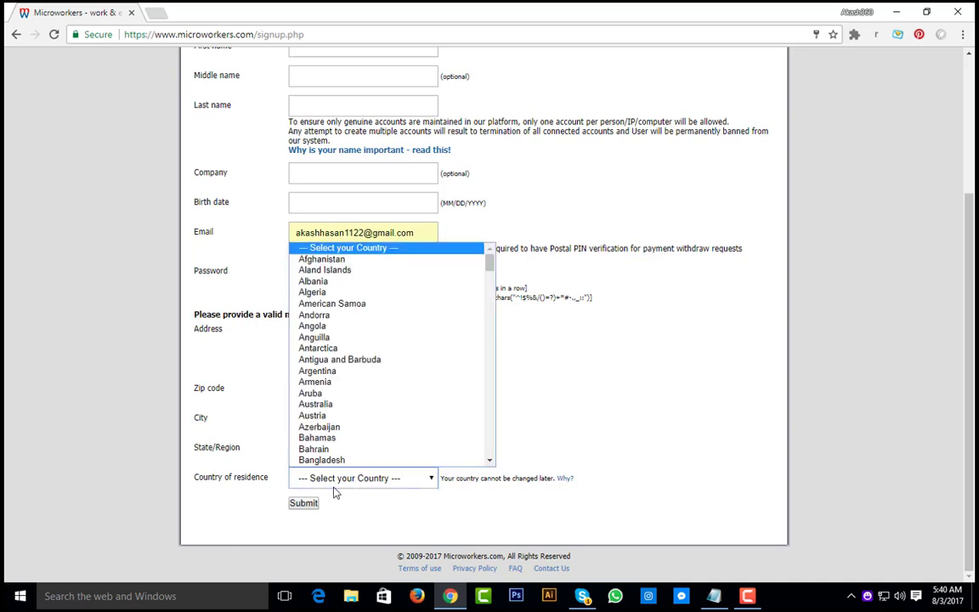
pyautogui.write('ban')
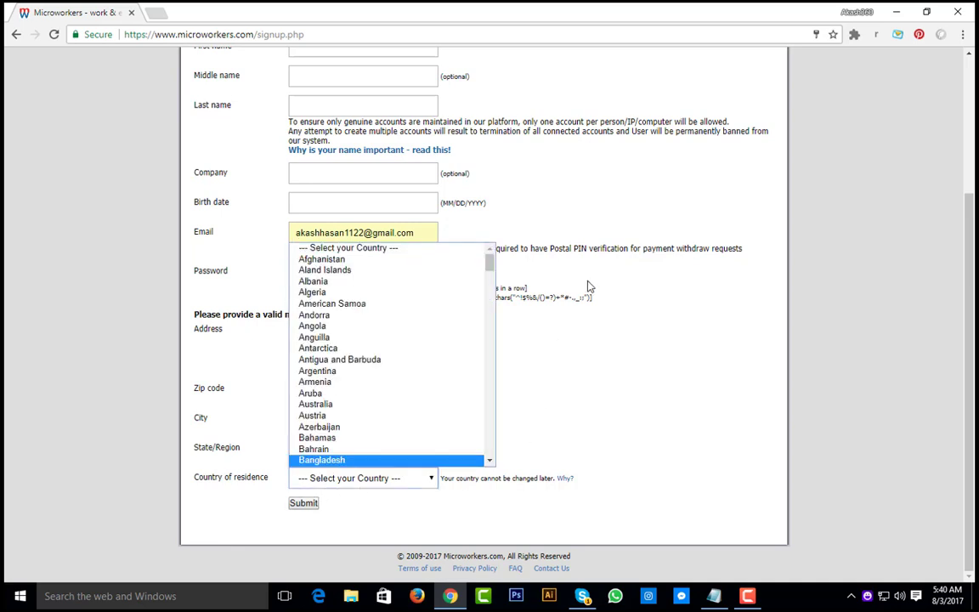
pyautogui.click(585, 283)
# Review the signup form's email field and its note about university addresses and postal PIN verification
pyautogui.scroll(3, 510, 289)
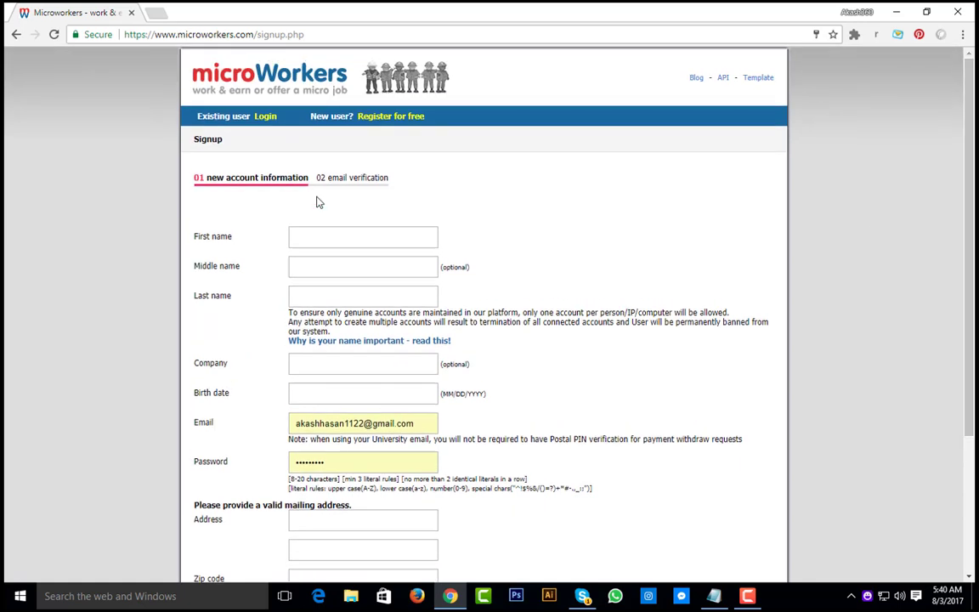
pyautogui.click(356, 423)
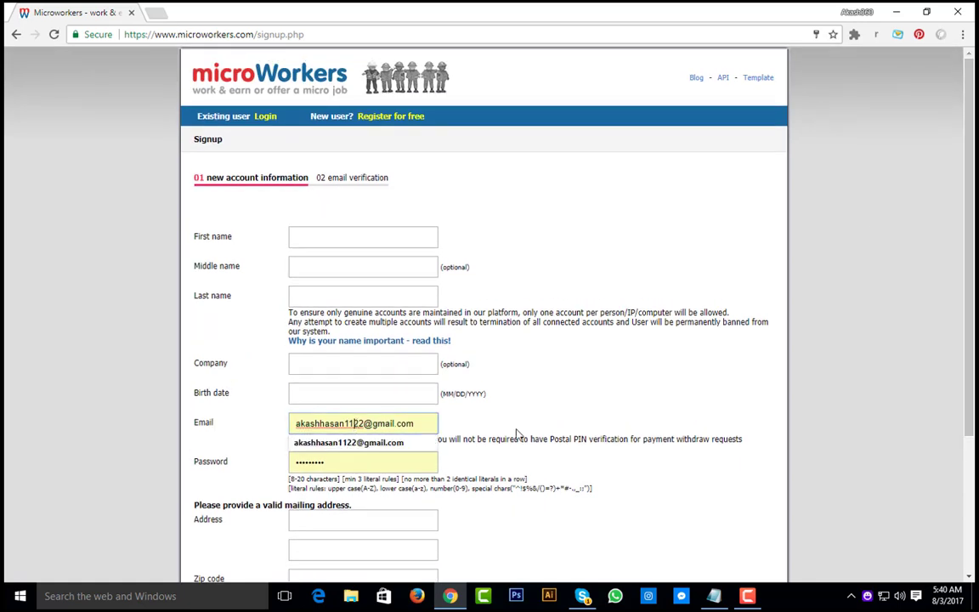
pyautogui.click(679, 439)
pyautogui.click(343, 188)
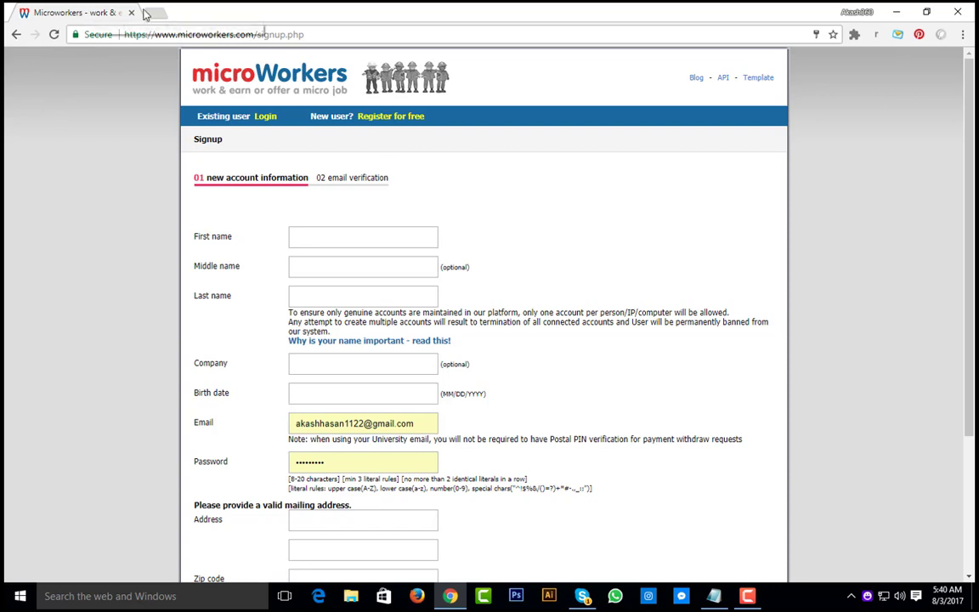
# Open the existing-user login page and log in with the prefilled account credentials
pyautogui.click(257, 115)
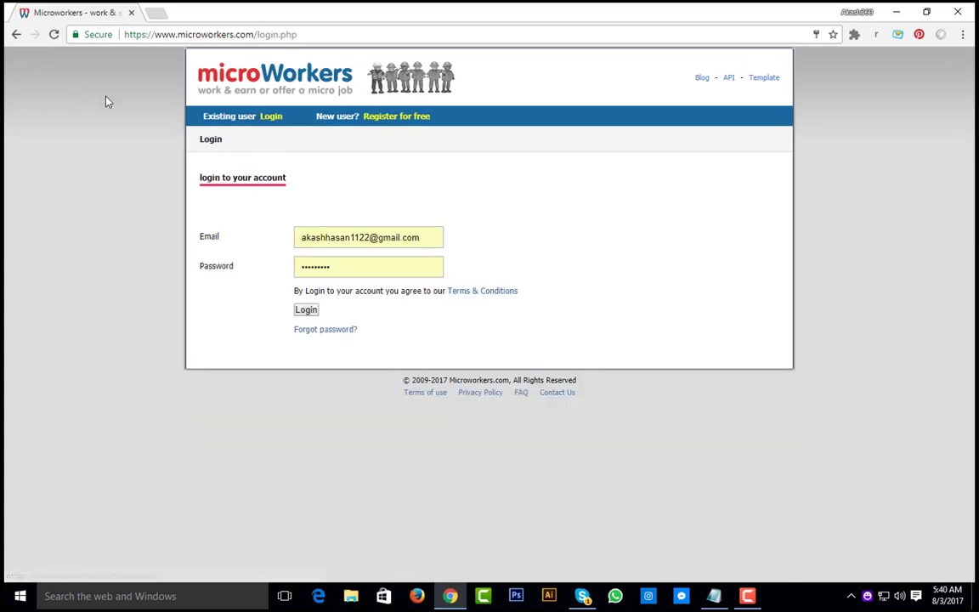
pyautogui.click(306, 310)
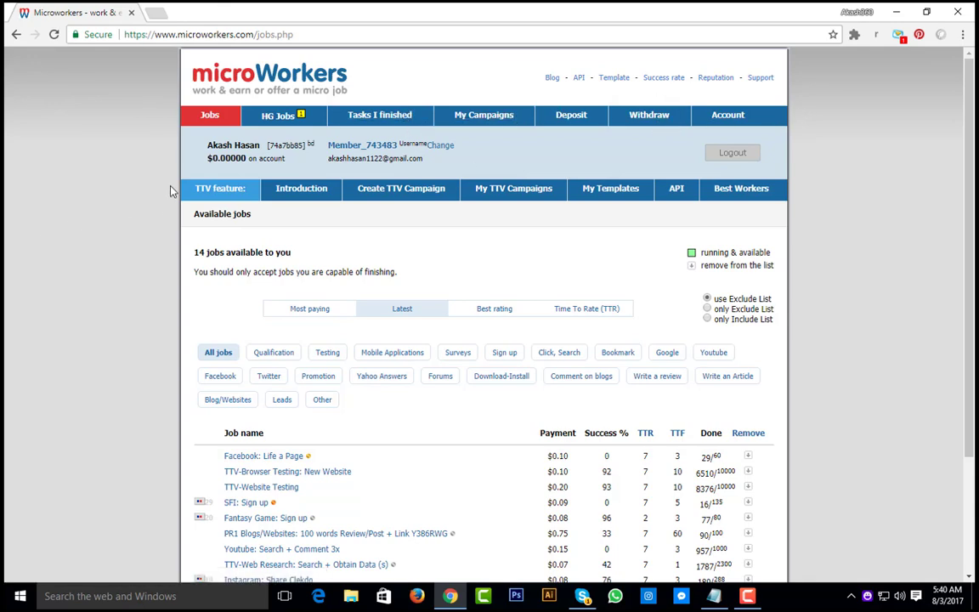
# Look through the available jobs, check the Surveys category and filter the list to Sign up jobs
pyautogui.scroll(-2, 314, 175)
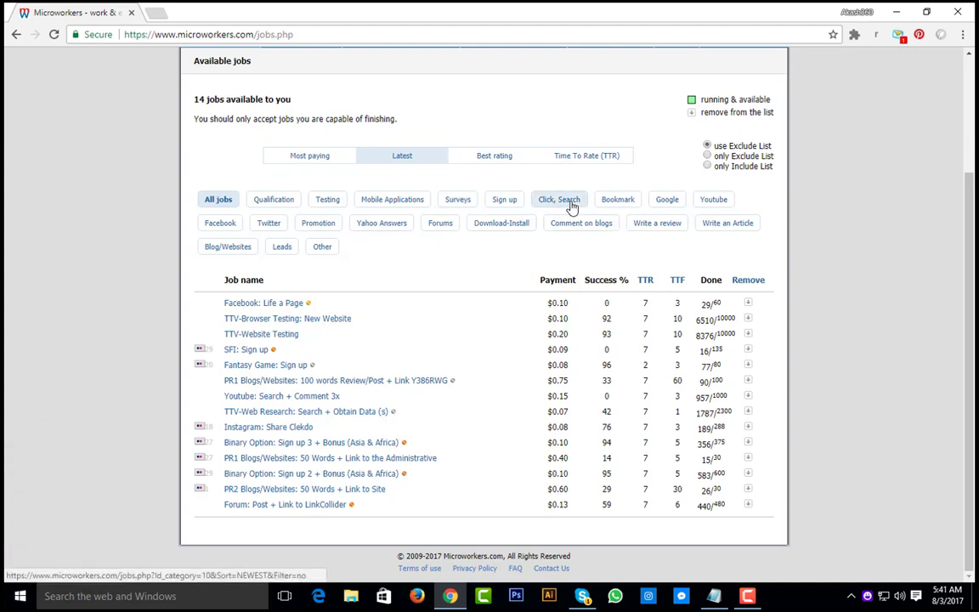
pyautogui.scroll(1, 323, 191)
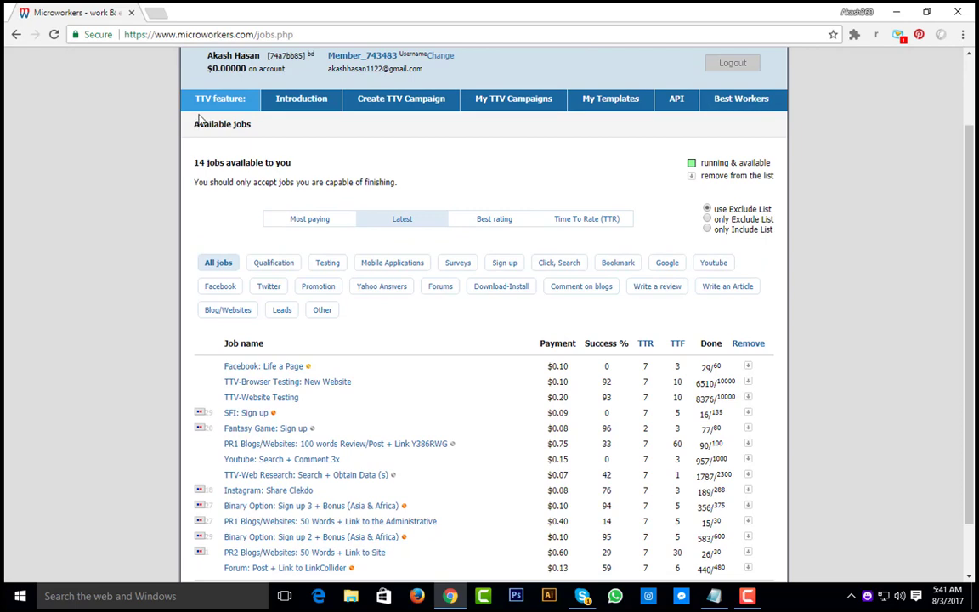
pyautogui.scroll(1, 389, 183)
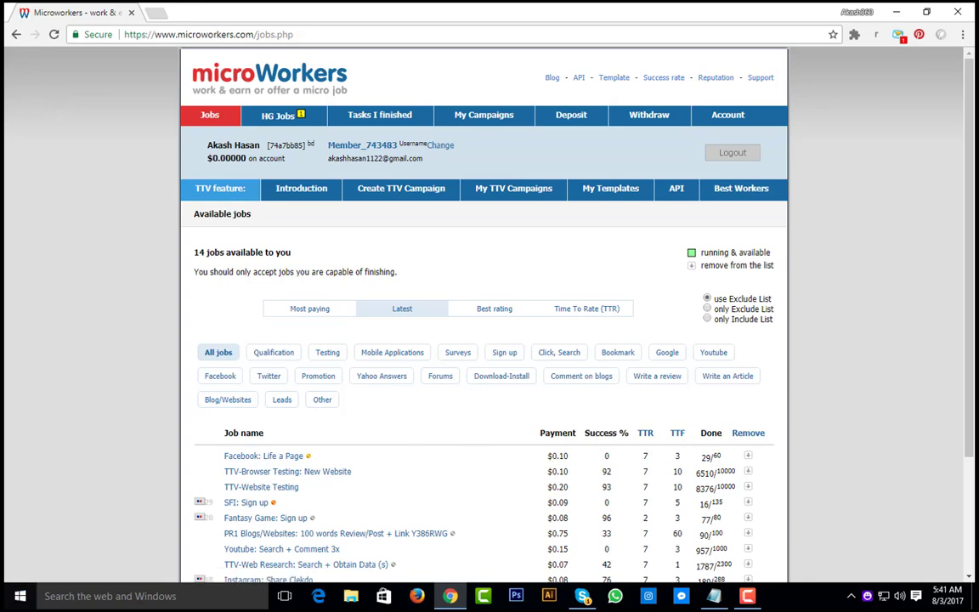
pyautogui.scroll(-1, 510, 278)
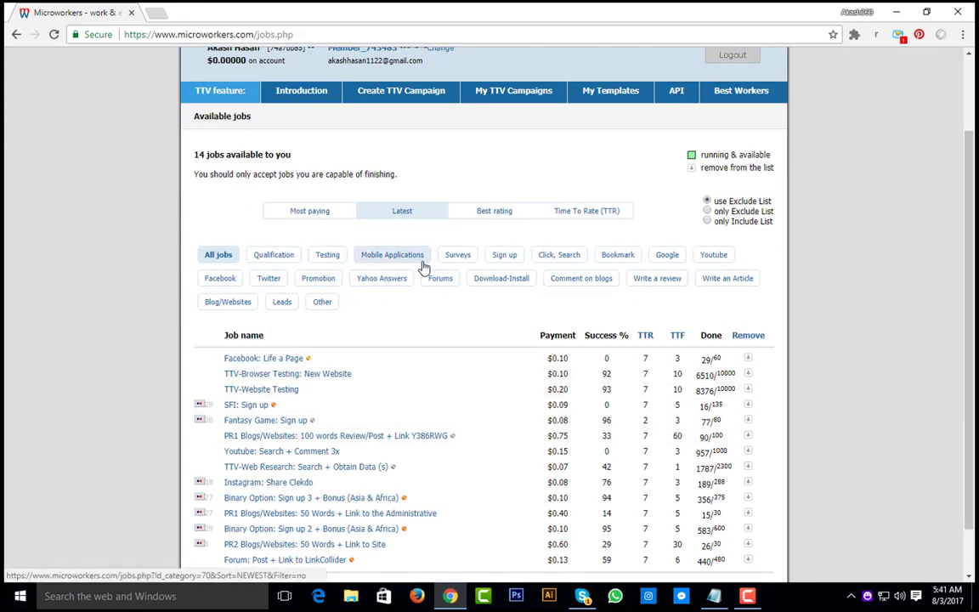
pyautogui.click(456, 264)
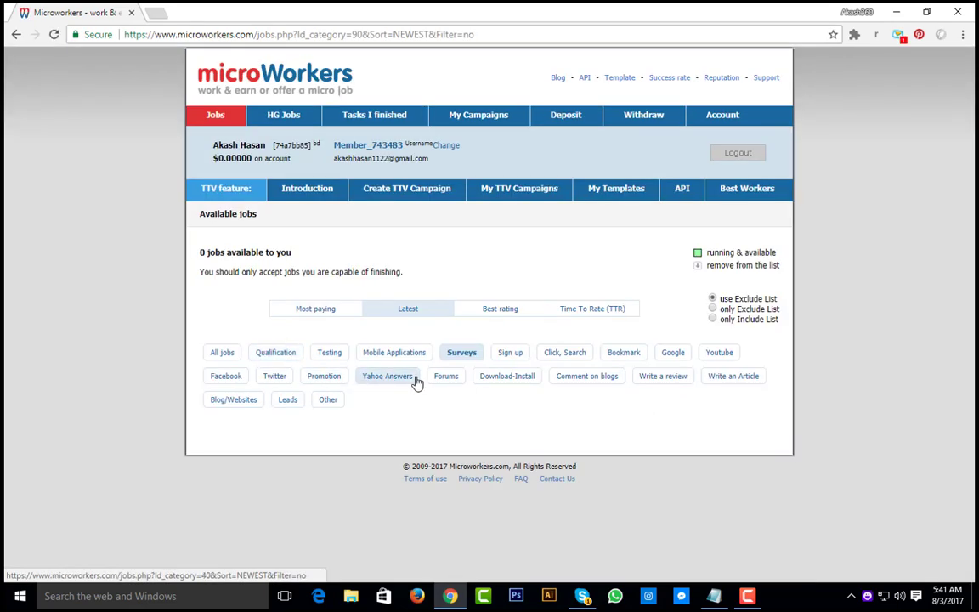
pyautogui.click(512, 354)
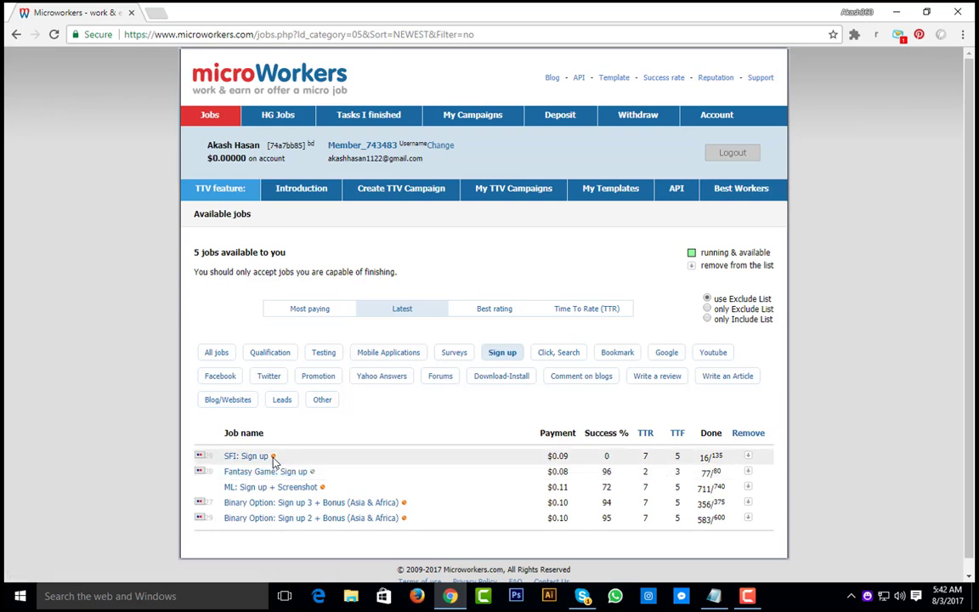
# Open the SFI: Sign up job, go to its required Admission test, and accept and start the test
pyautogui.click(247, 456)
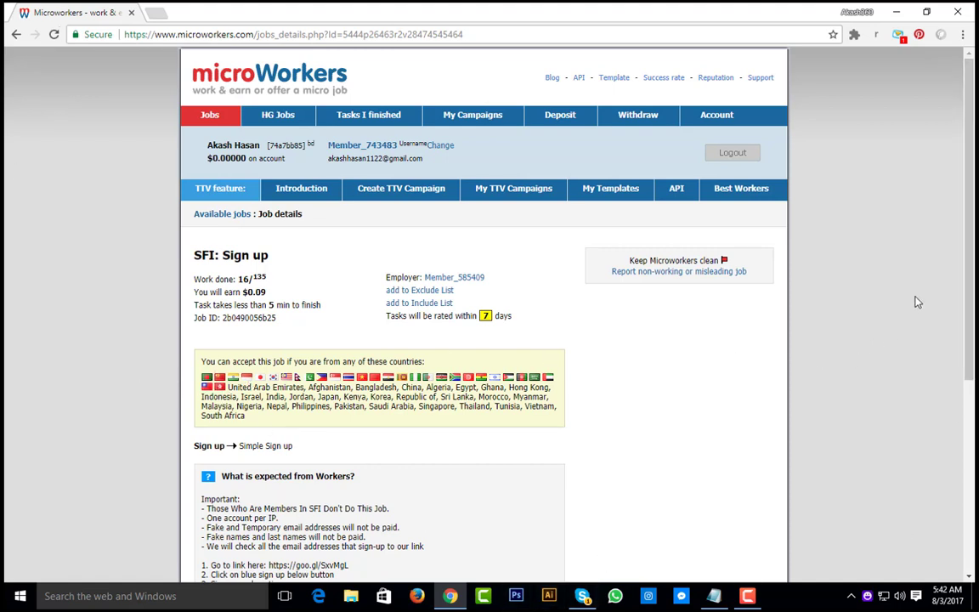
pyautogui.scroll(-5, 935, 383)
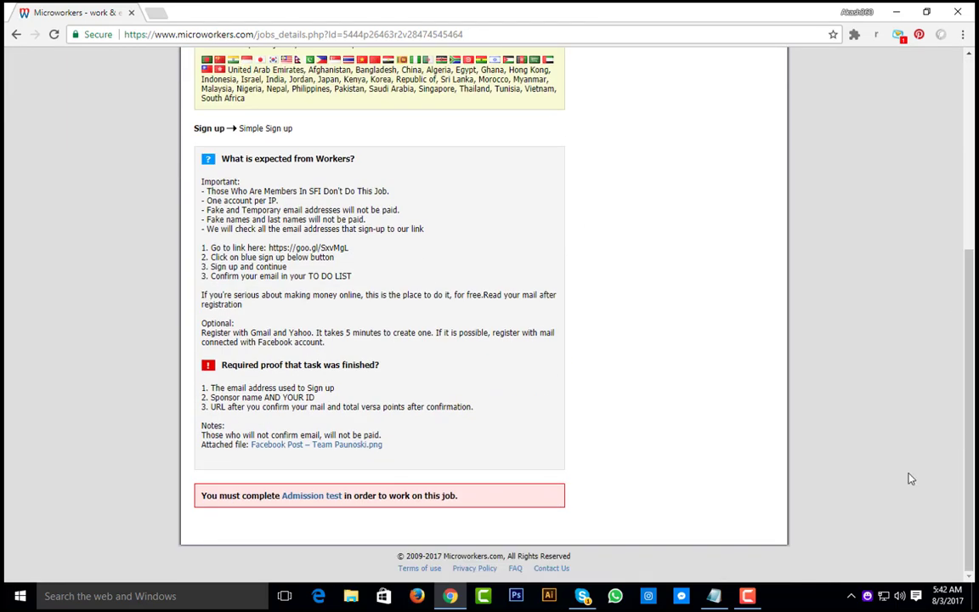
pyautogui.click(296, 503)
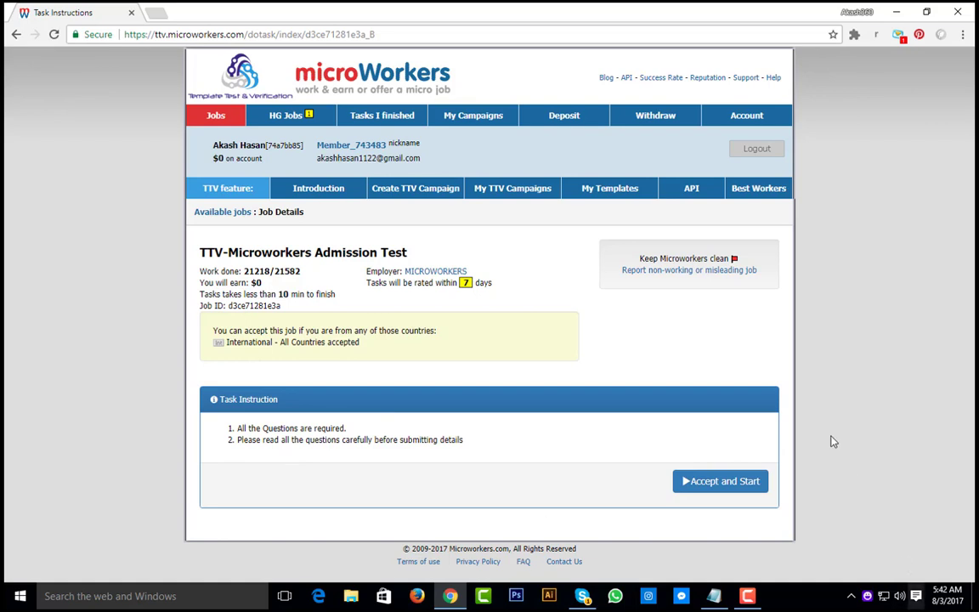
pyautogui.click(714, 483)
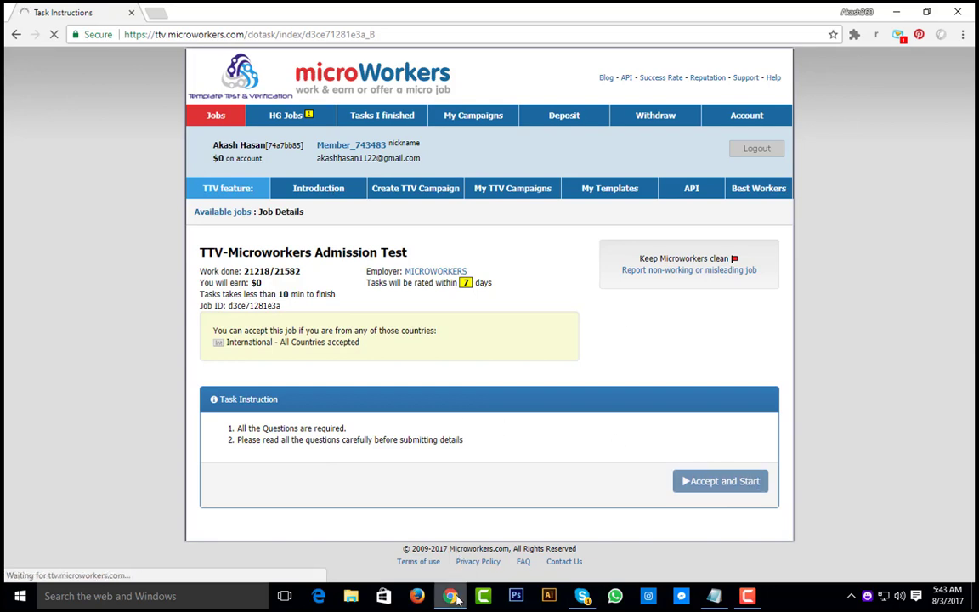
pyautogui.click(888, 12)
pyautogui.rightClick(464, 88)
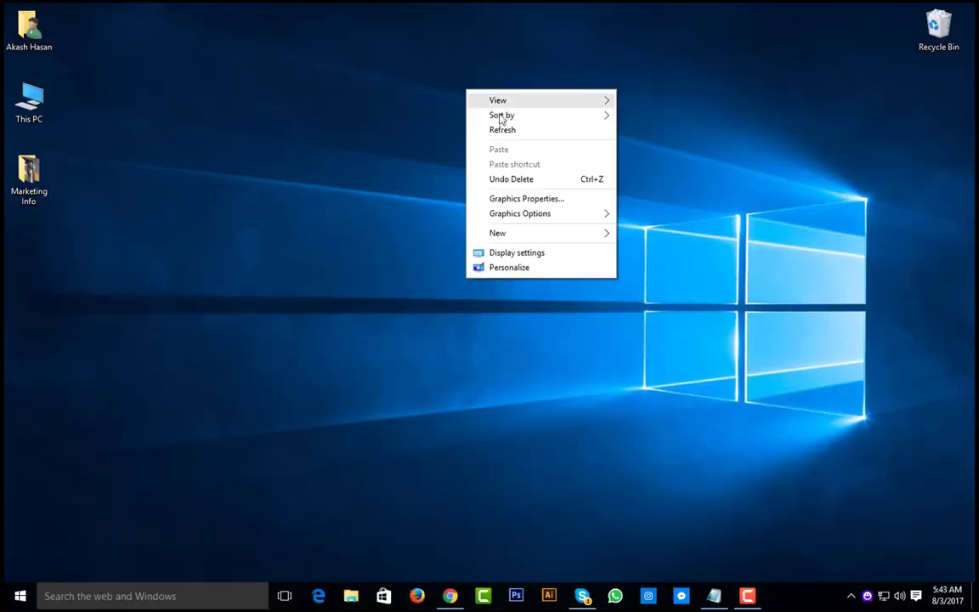
pyautogui.click(496, 130)
pyautogui.click(450, 596)
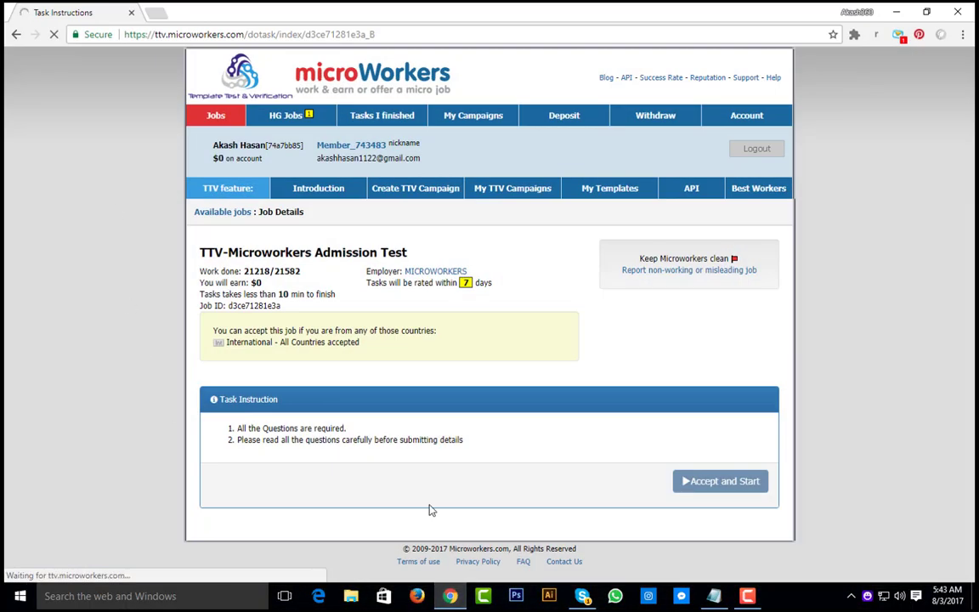
pyautogui.rightClick(67, 225)
pyautogui.click(73, 158)
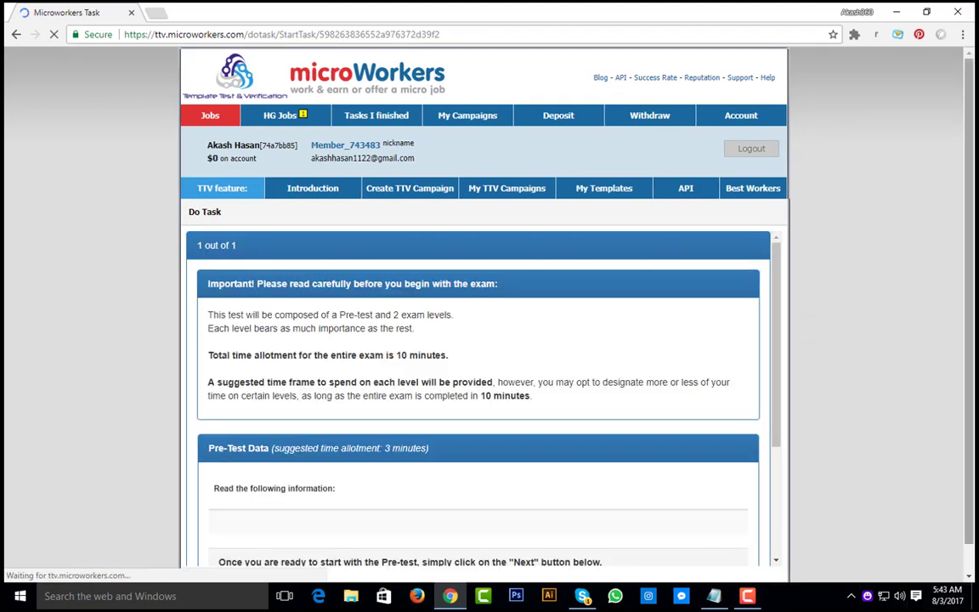
# Look through the exam instructions and Pre-Test Data down to the end of the page
pyautogui.scroll(-1, 366, 563)
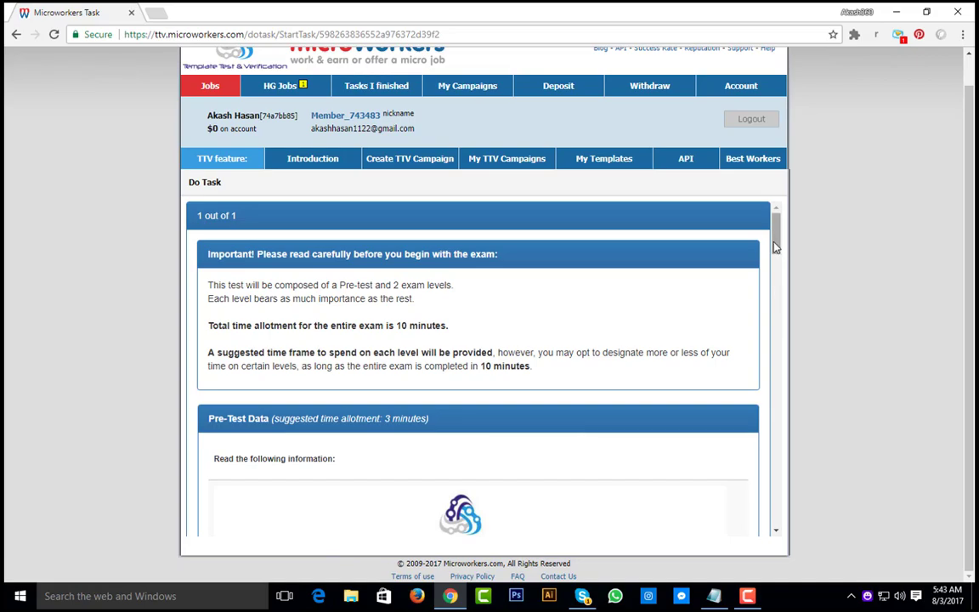
pyautogui.scroll(-15, 769, 308)
pyautogui.scroll(-10, 763, 425)
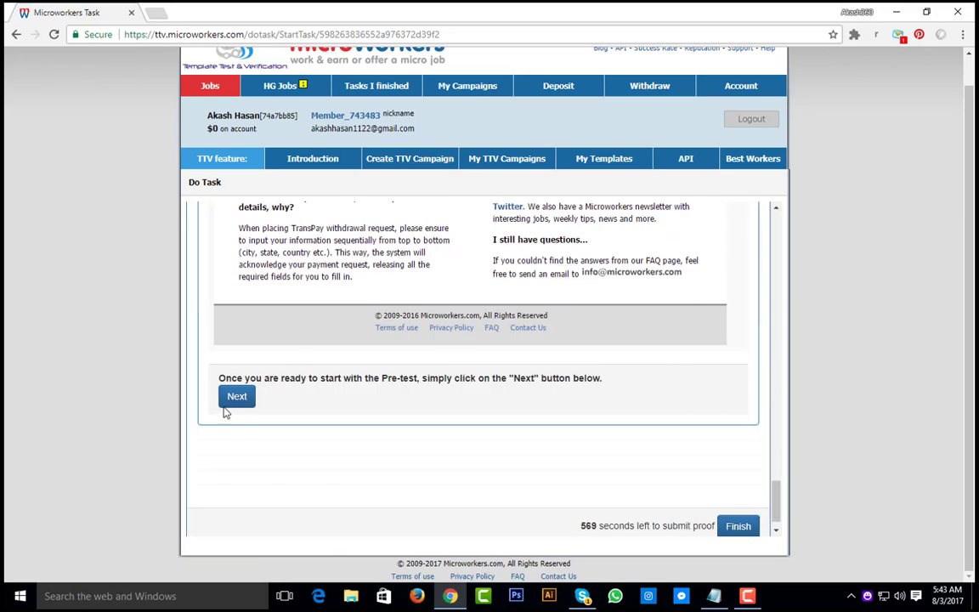
# Answer the Pre-test with "When it is asking for 3 proofs", "8 hours per day" and "Report a Facebook Profile", and continue to Level 1
pyautogui.click(236, 394)
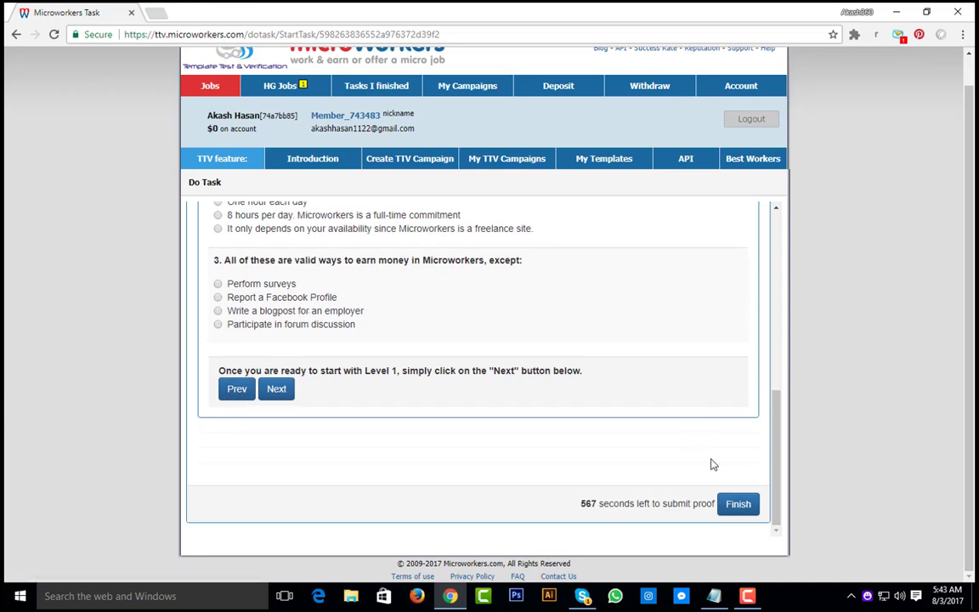
pyautogui.moveTo(776, 455); pyautogui.dragTo(772, 368)
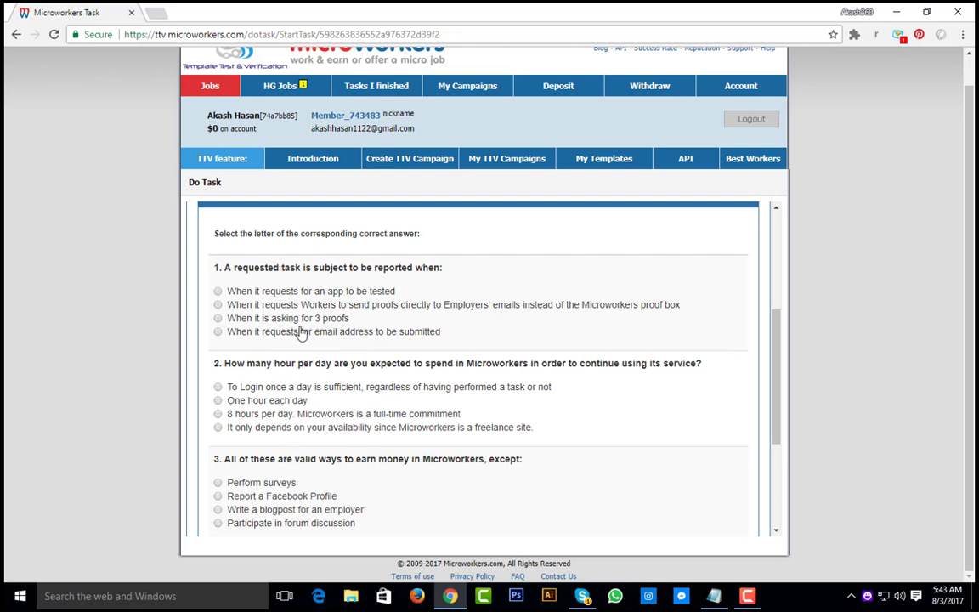
pyautogui.click(228, 320)
pyautogui.click(240, 414)
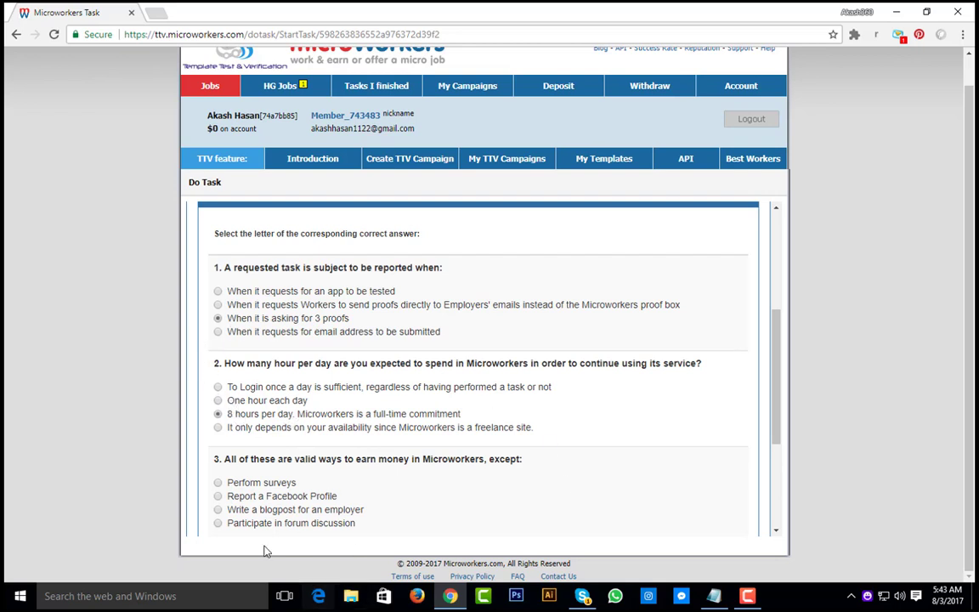
pyautogui.click(248, 498)
pyautogui.scroll(-5, 778, 403)
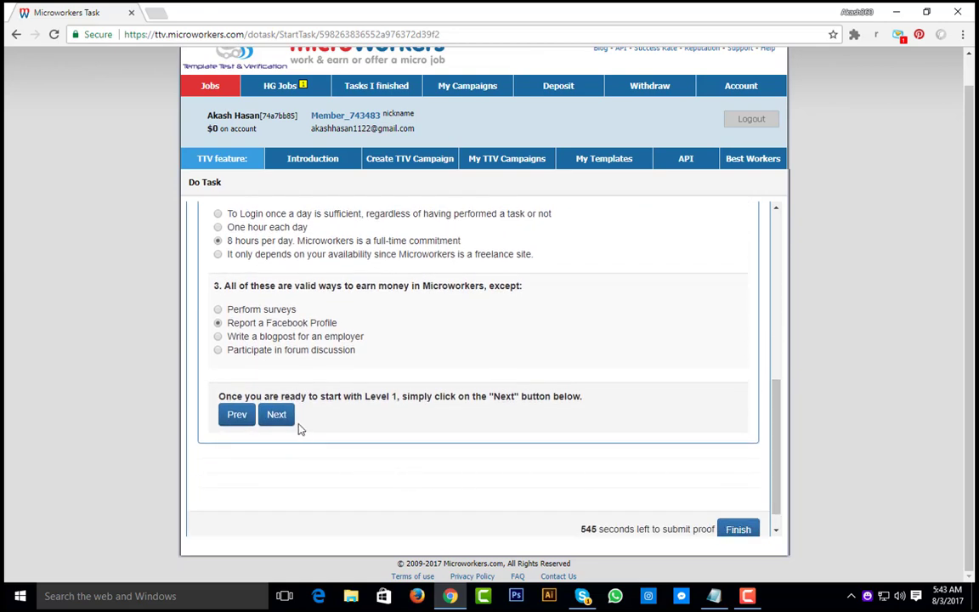
pyautogui.click(287, 420)
# Answer the first two Level 1 questions with "seize" and "sufficient", leave the third one blank, and continue to Level 2
pyautogui.scroll(-3, 290, 423)
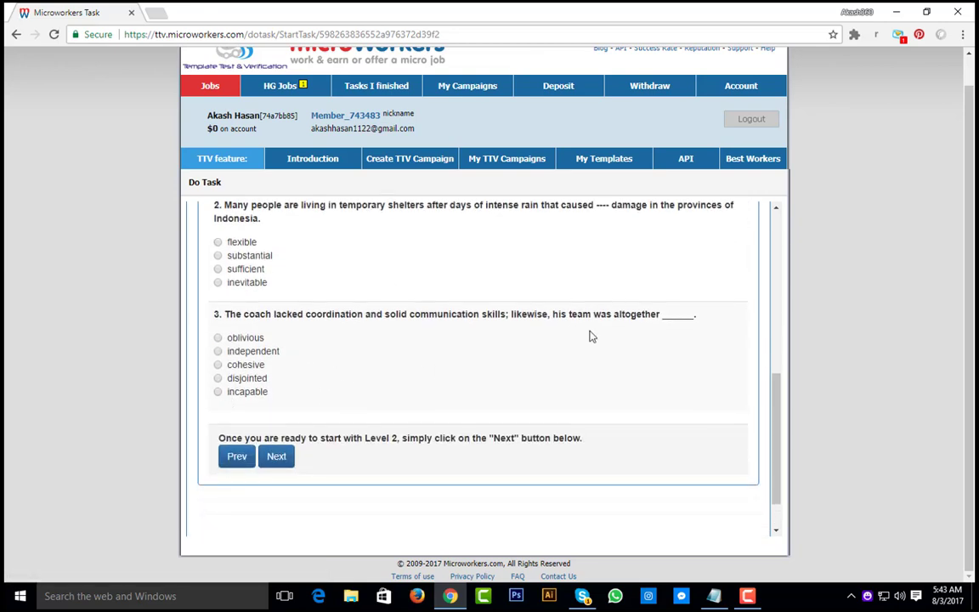
pyautogui.scroll(3, 701, 366)
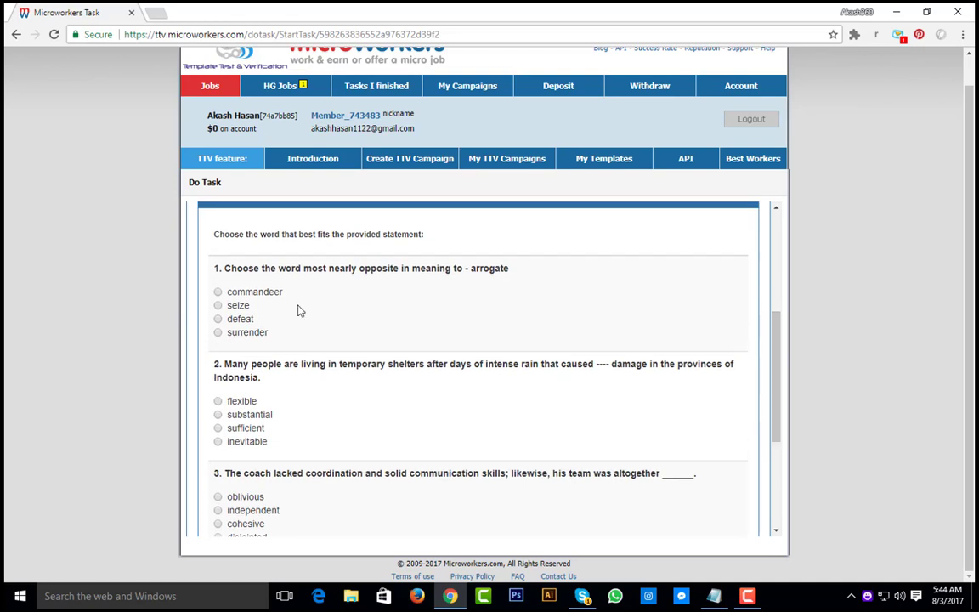
pyautogui.click(239, 307)
pyautogui.click(229, 428)
pyautogui.scroll(-3, 693, 369)
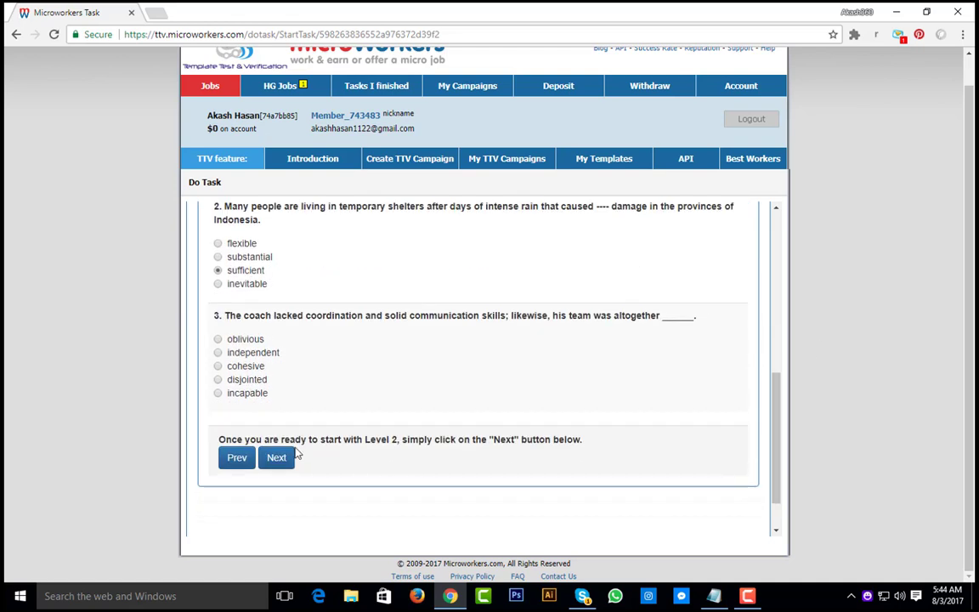
pyautogui.click(277, 457)
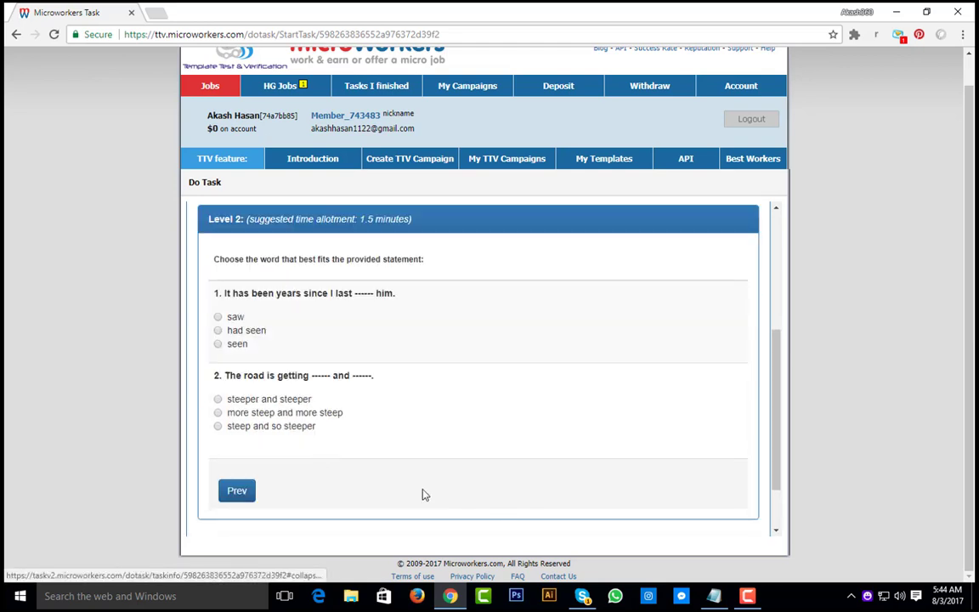
# Answer the Level 2 questions with "saw" and "steep and so steeper", and finish the admission test to submit it
pyautogui.click(219, 318)
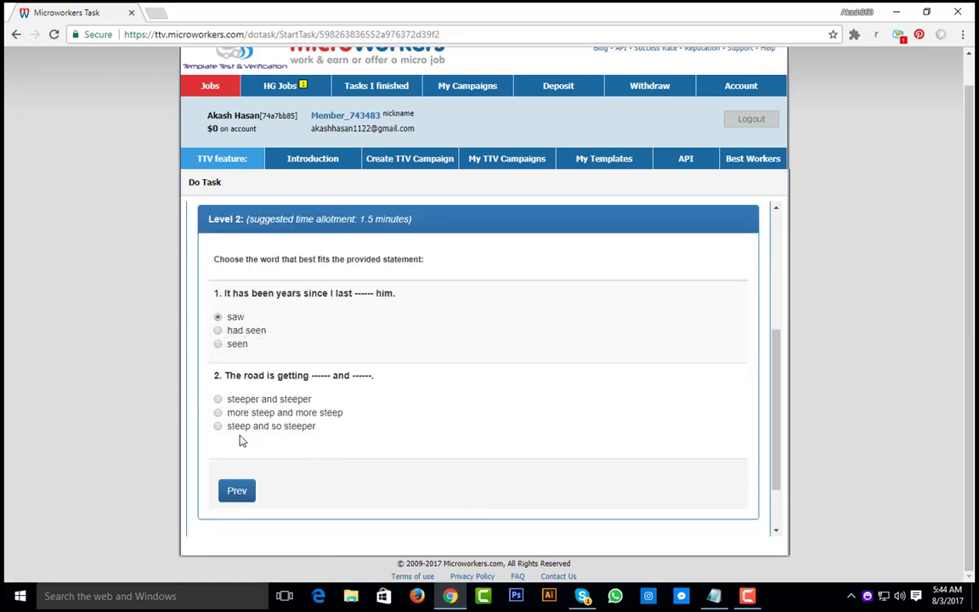
pyautogui.moveTo(252, 427); pyautogui.dragTo(247, 429)
pyautogui.click(218, 428)
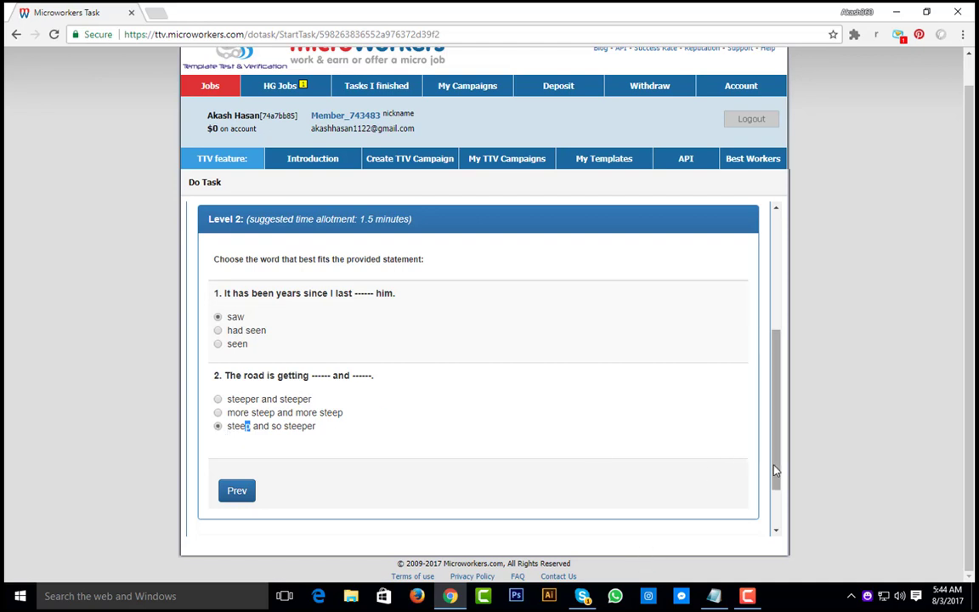
pyautogui.scroll(-2, 763, 459)
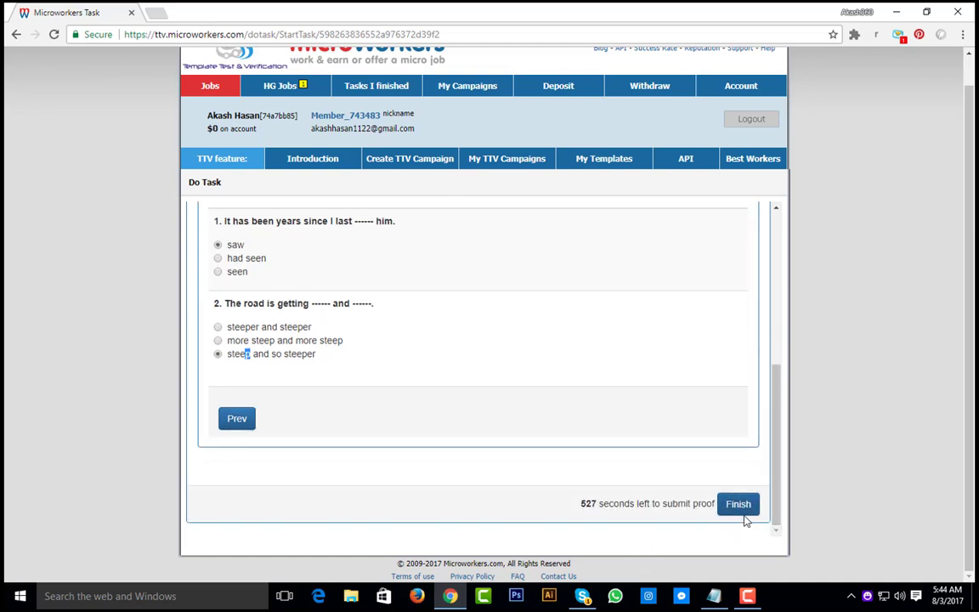
pyautogui.click(737, 501)
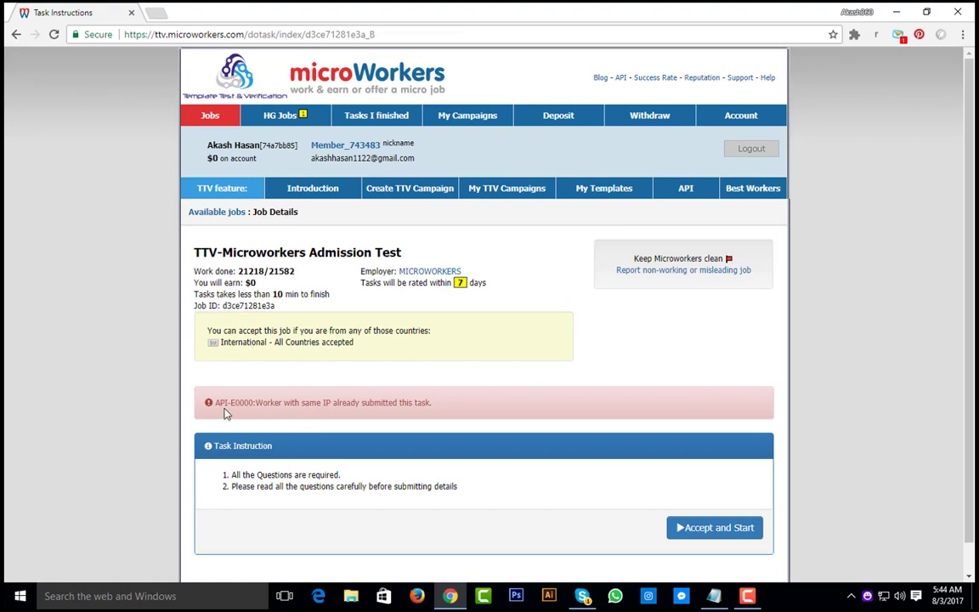
# Read the error message and the country eligibility note on the Admission Test job page, highlighting each text
pyautogui.moveTo(204, 404); pyautogui.dragTo(456, 402)
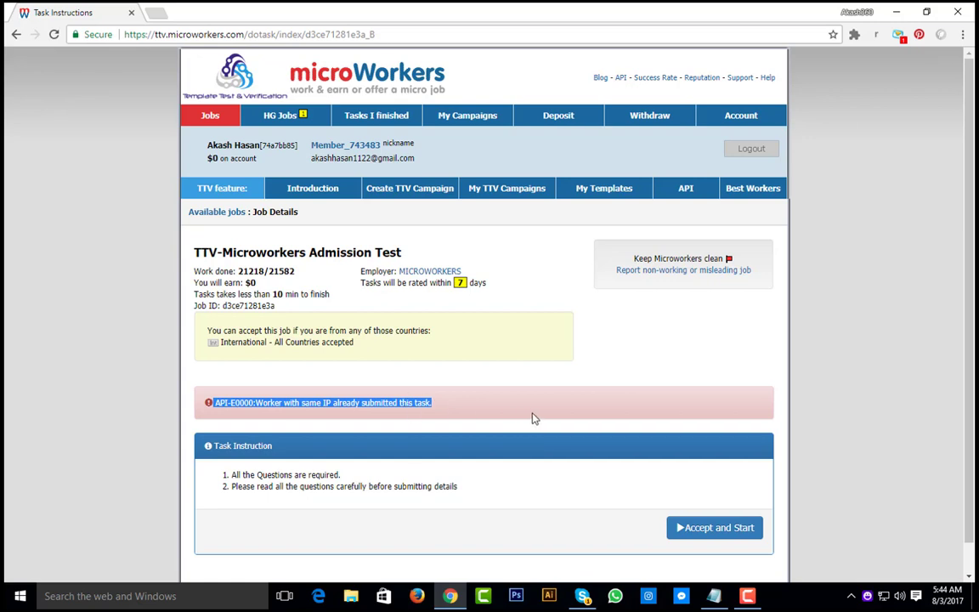
pyautogui.click(597, 360)
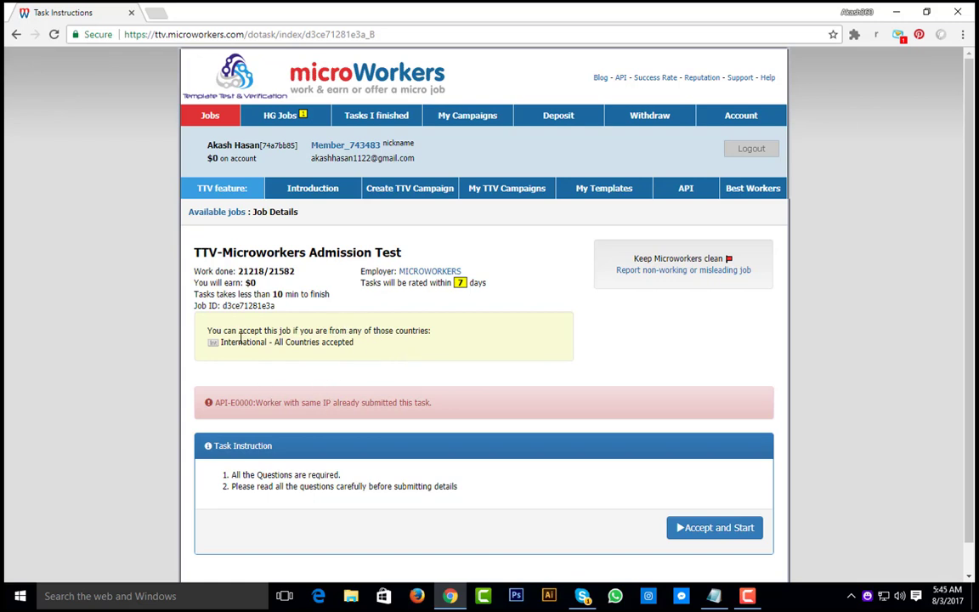
pyautogui.moveTo(208, 330); pyautogui.dragTo(374, 351)
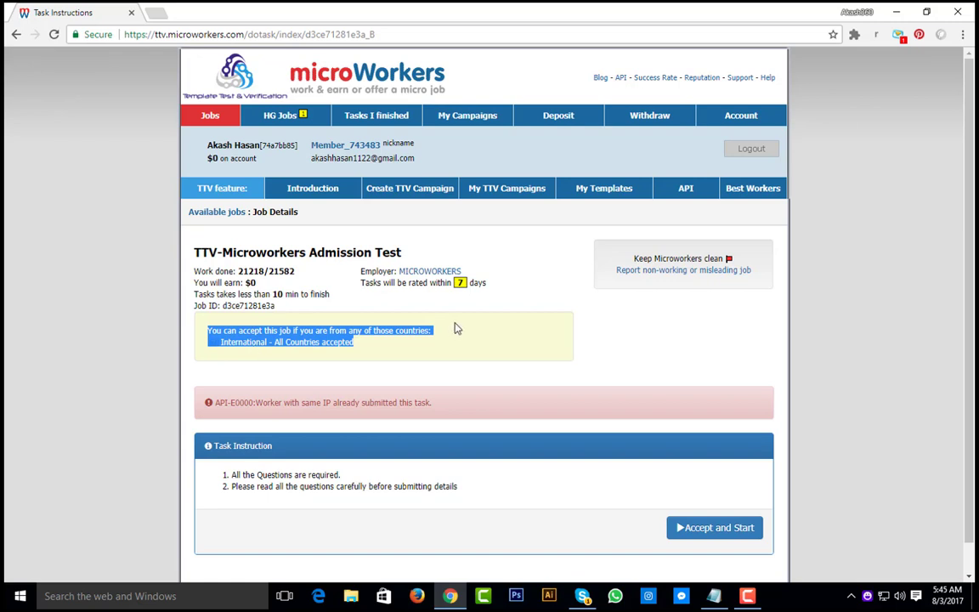
pyautogui.click(418, 351)
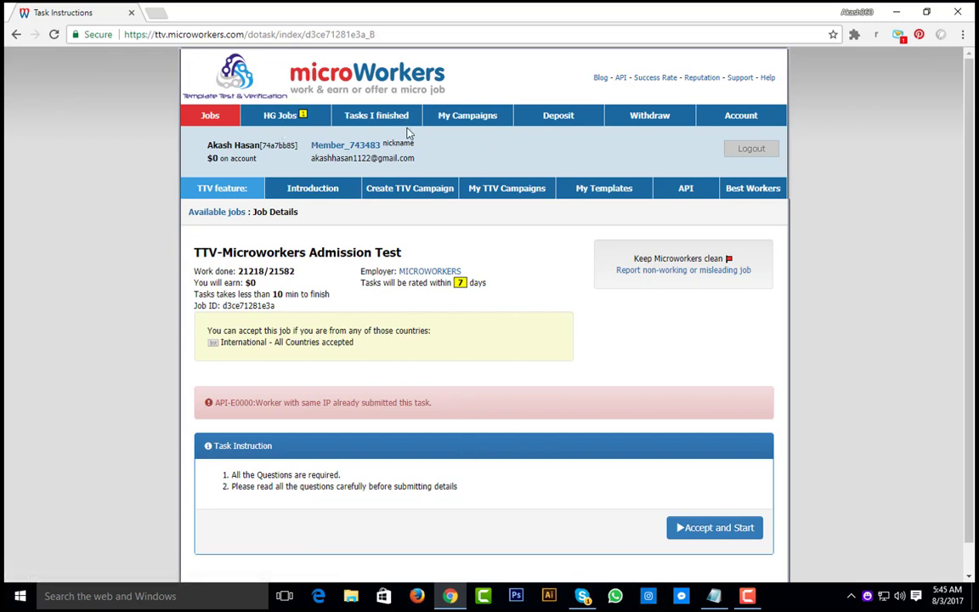
# View the Tasks I finished page and open the form for changing the account username
pyautogui.click(378, 116)
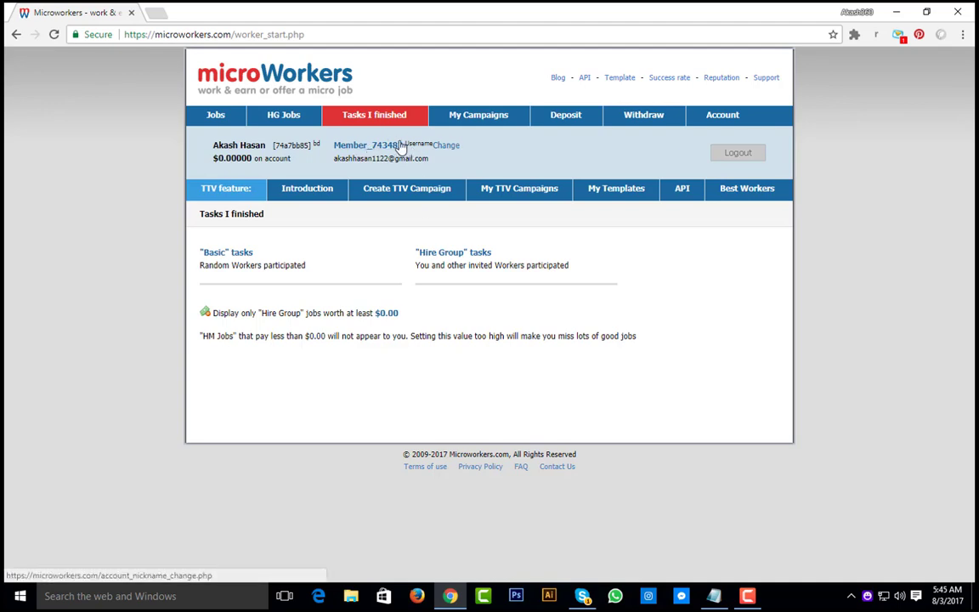
pyautogui.click(442, 147)
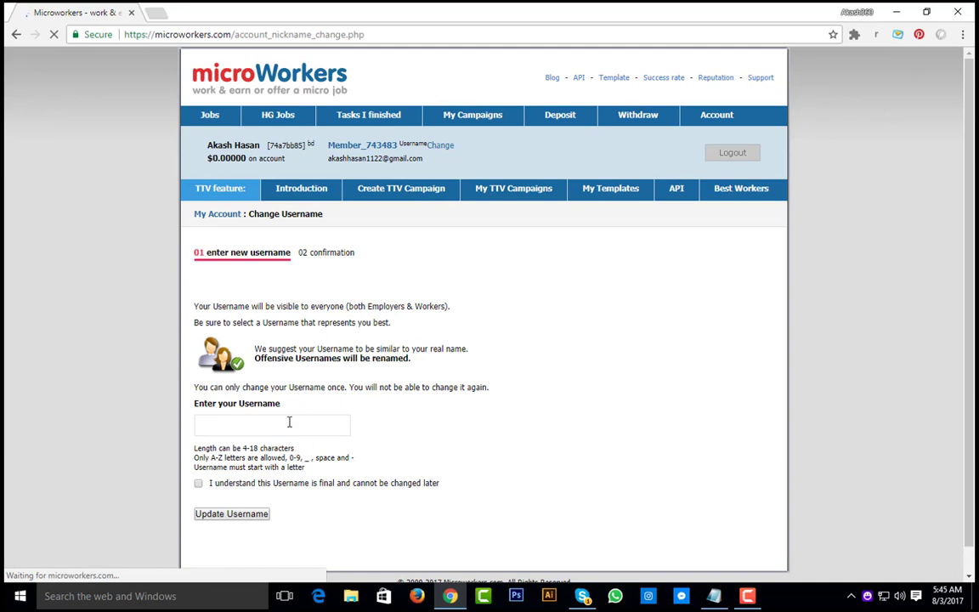
pyautogui.click(289, 423)
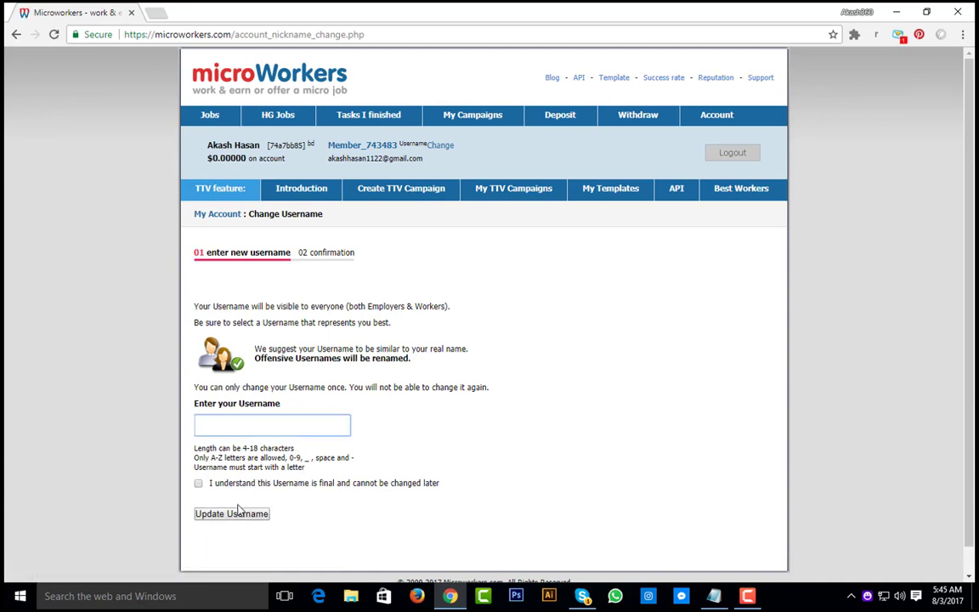
# Look over the My Campaigns page and read the payment and PIN information on the Withdraw page
pyautogui.click(479, 119)
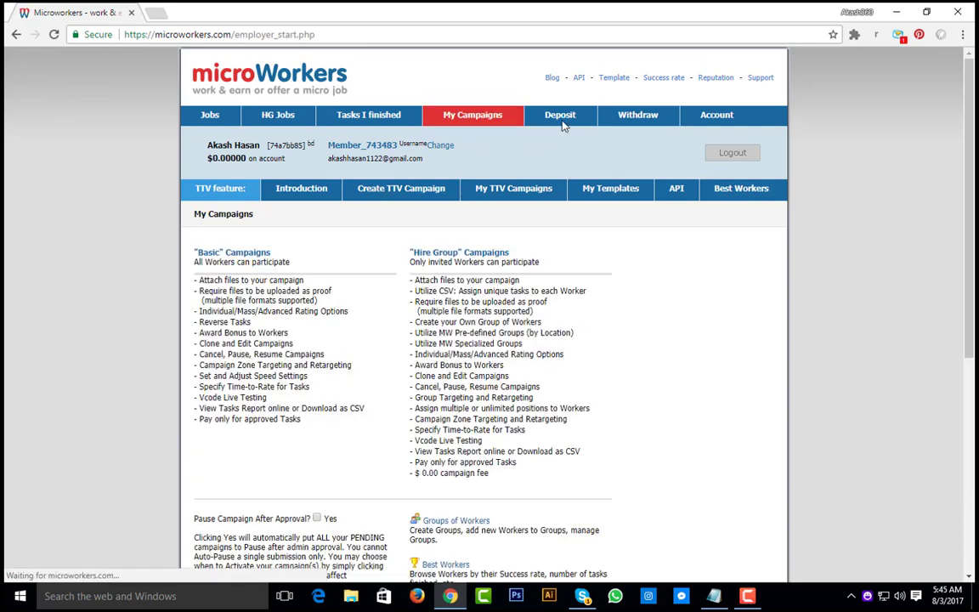
pyautogui.click(648, 119)
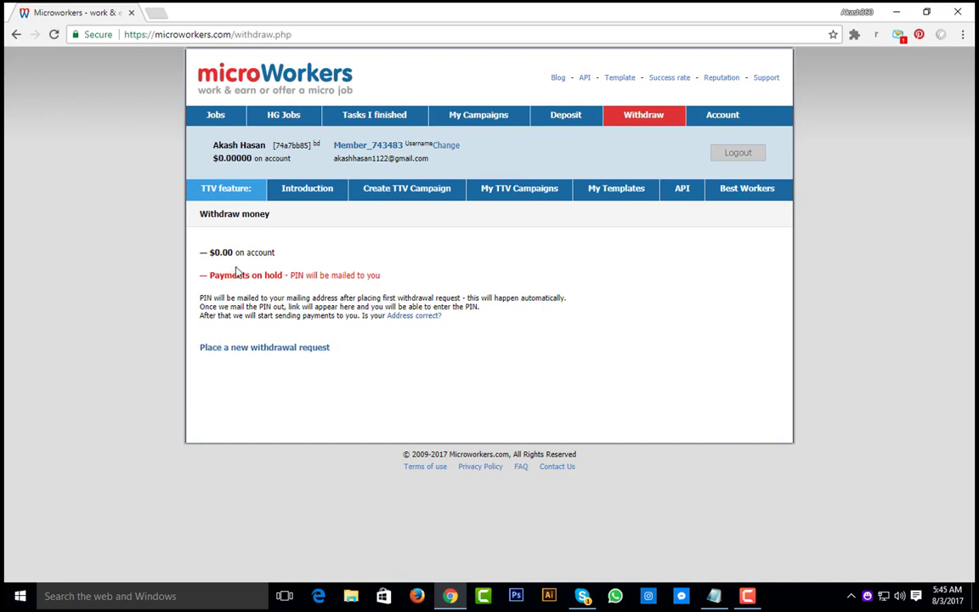
pyautogui.moveTo(263, 275); pyautogui.dragTo(270, 275)
pyautogui.click(582, 250)
# Review the contact details and settings on the Account page, and view the My TTV Campaigns list
pyautogui.click(717, 120)
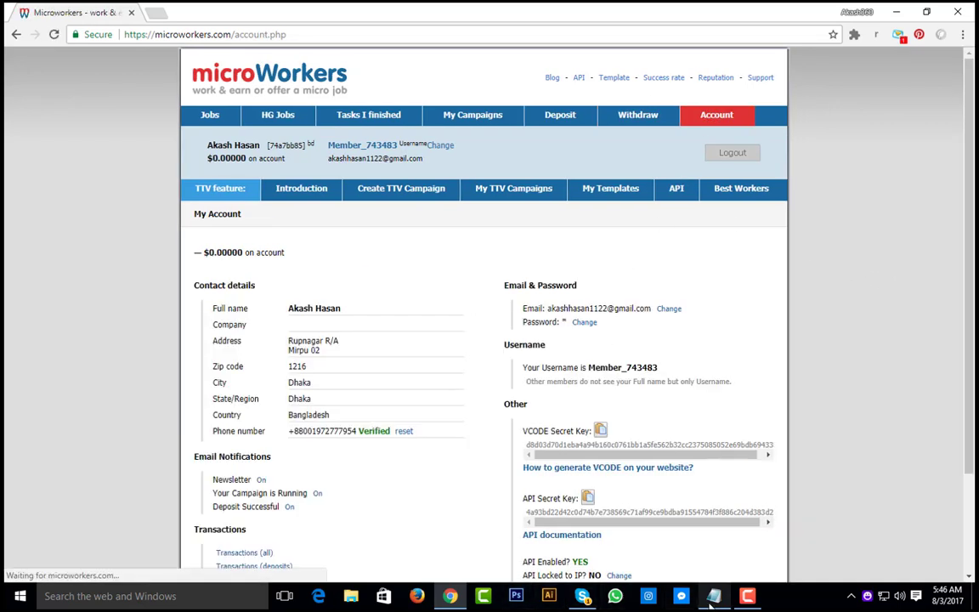
pyautogui.scroll(-1, 575, 408)
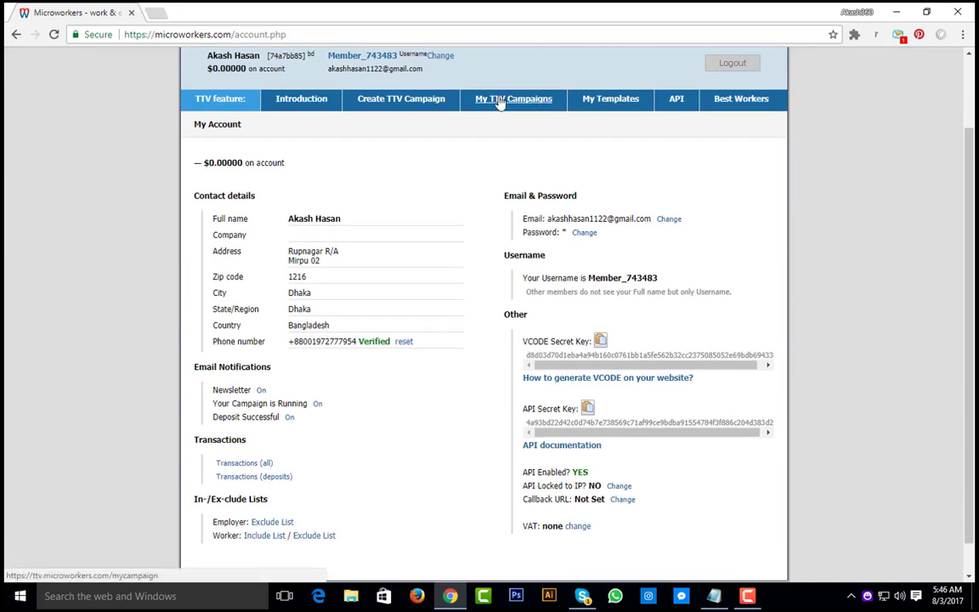
pyautogui.click(504, 101)
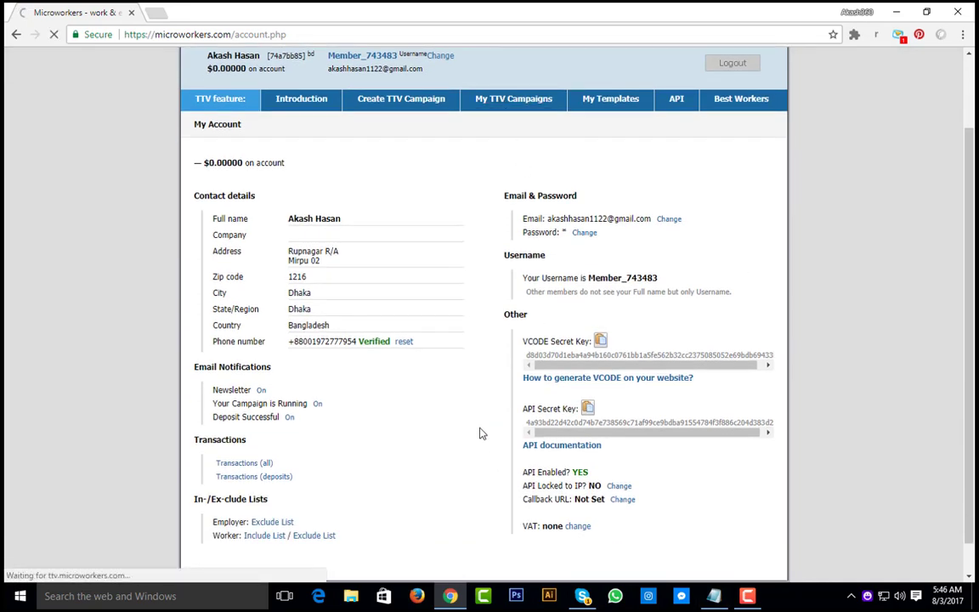
pyautogui.scroll(-1, 442, 450)
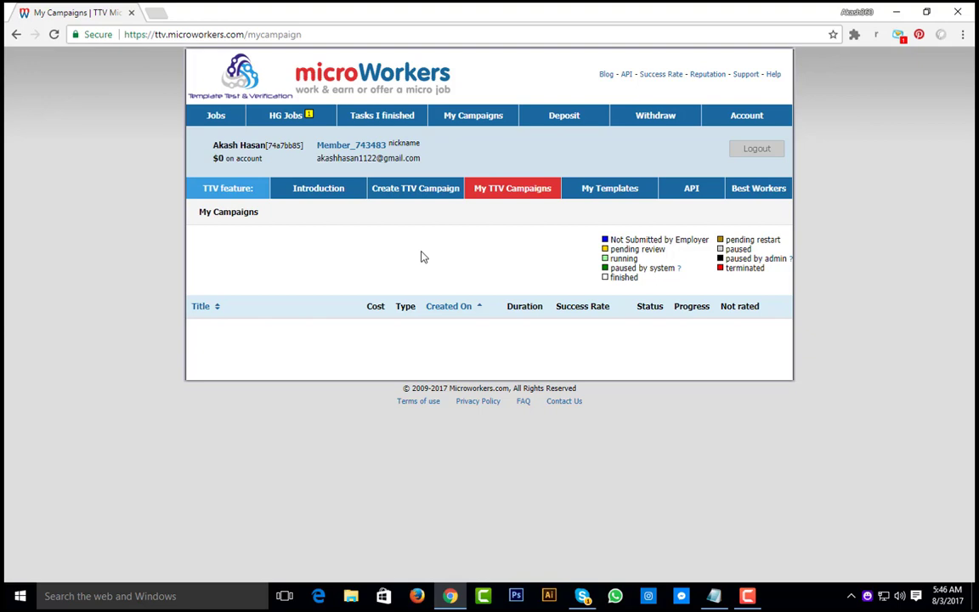
pyautogui.click(319, 35)
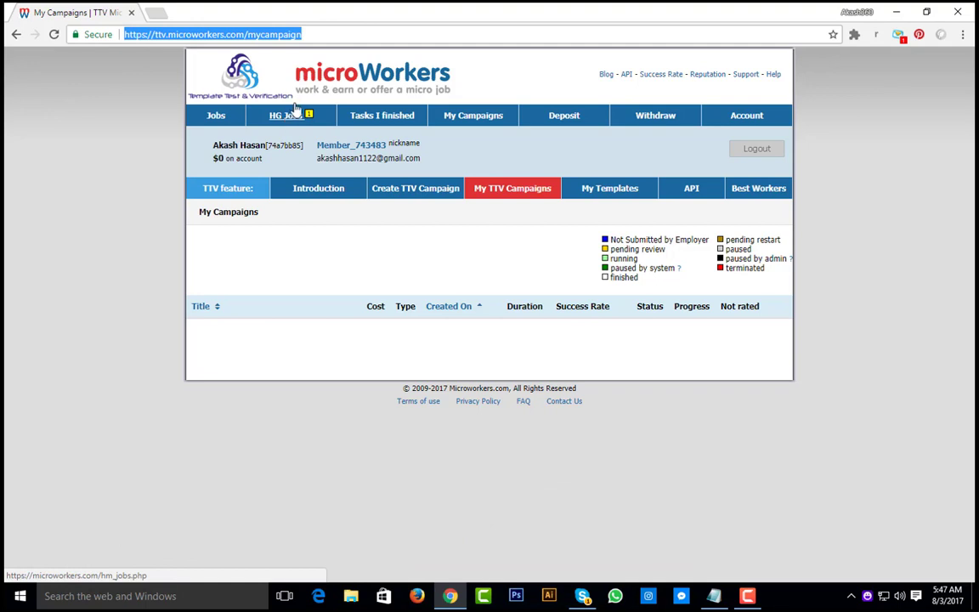
pyautogui.click(48, 281)
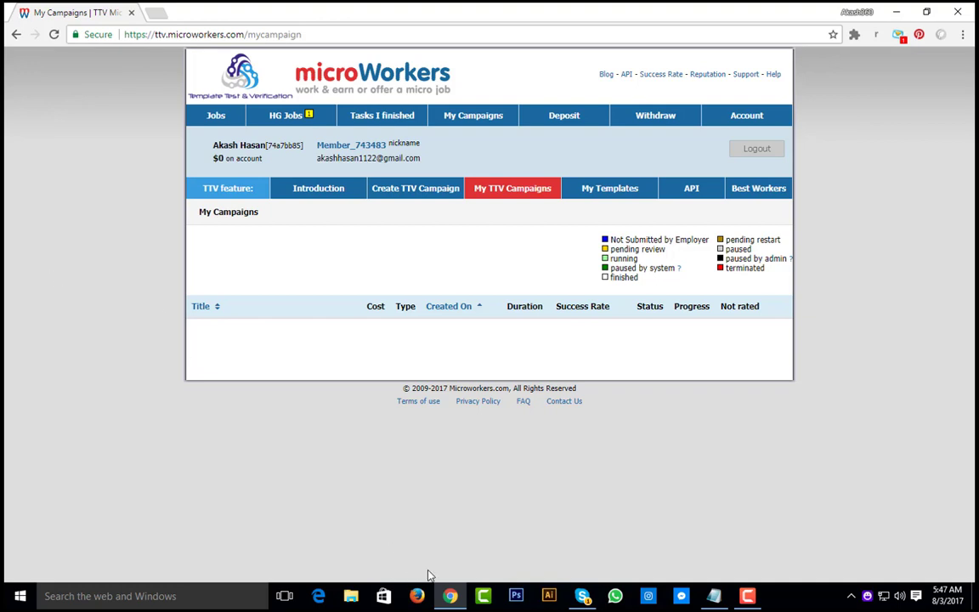
pyautogui.click(160, 14)
pyautogui.click(108, 10)
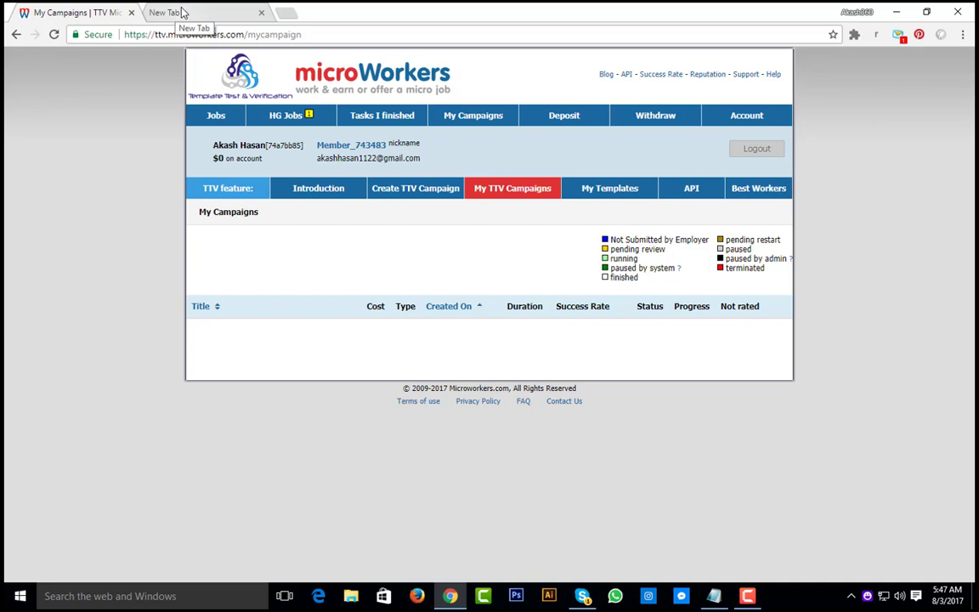
pyautogui.click(185, 10)
pyautogui.click(89, 7)
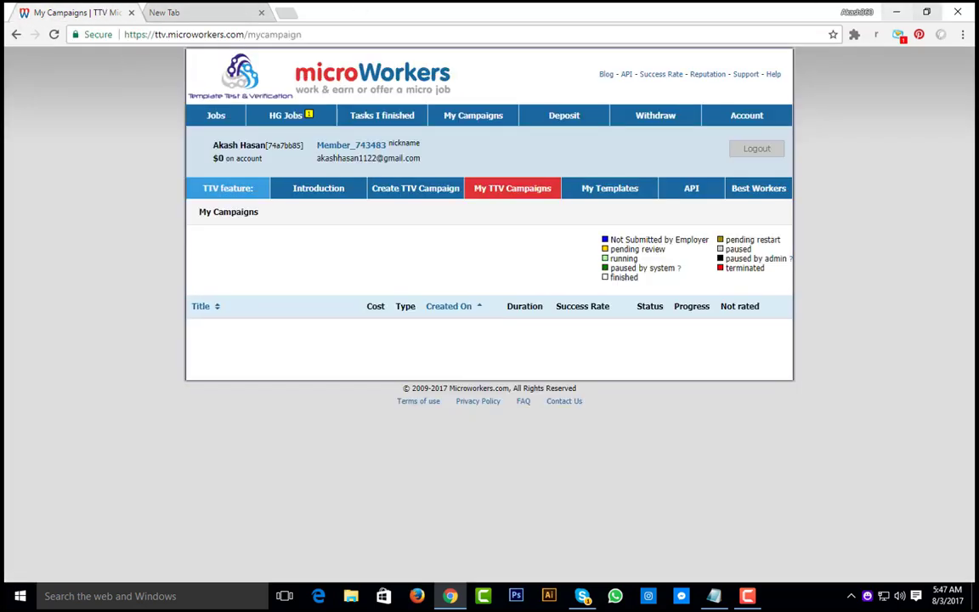
# Close the browser window and bring up the screen recorder's control panel
pyautogui.click(957, 14)
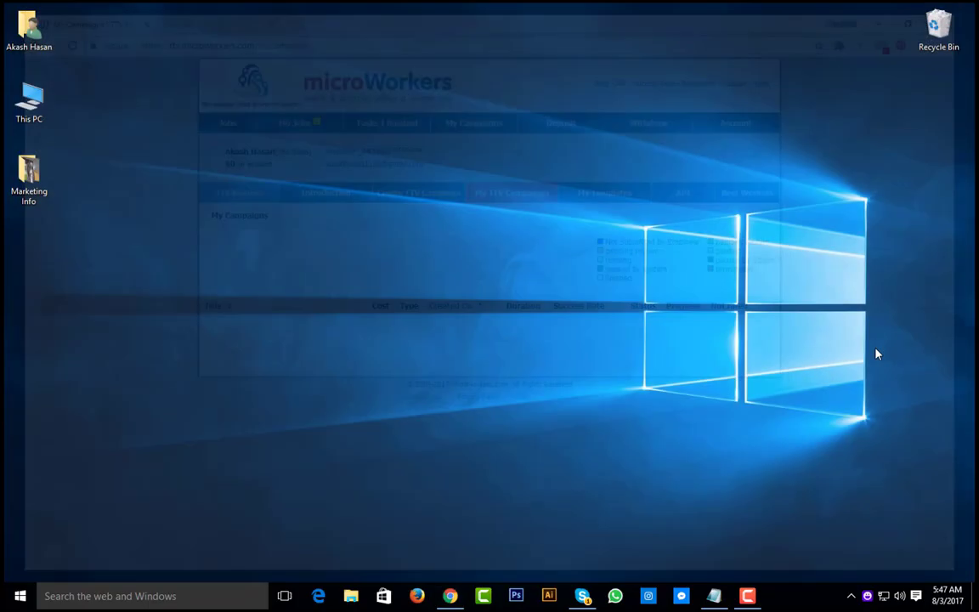
pyautogui.click(745, 597)
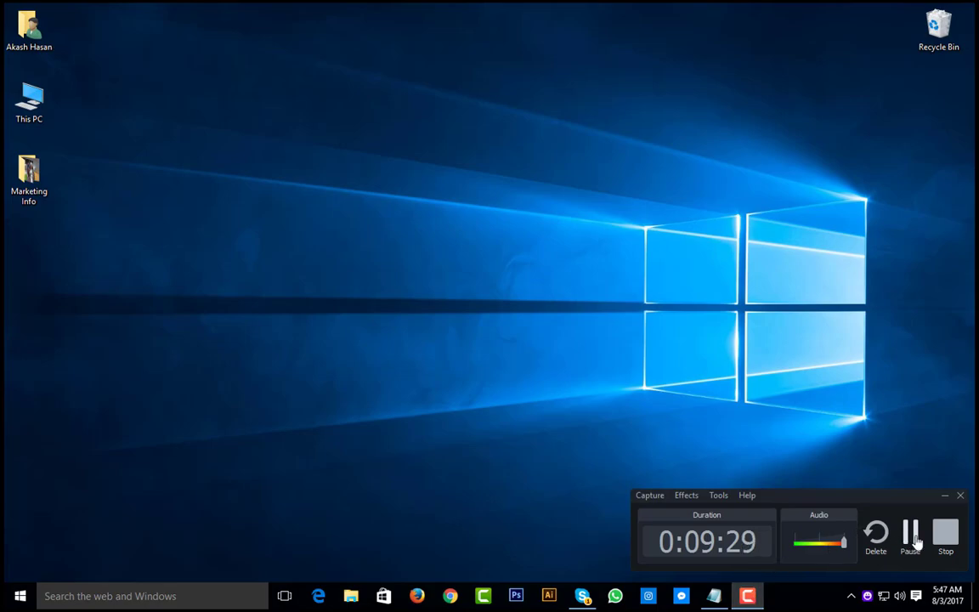